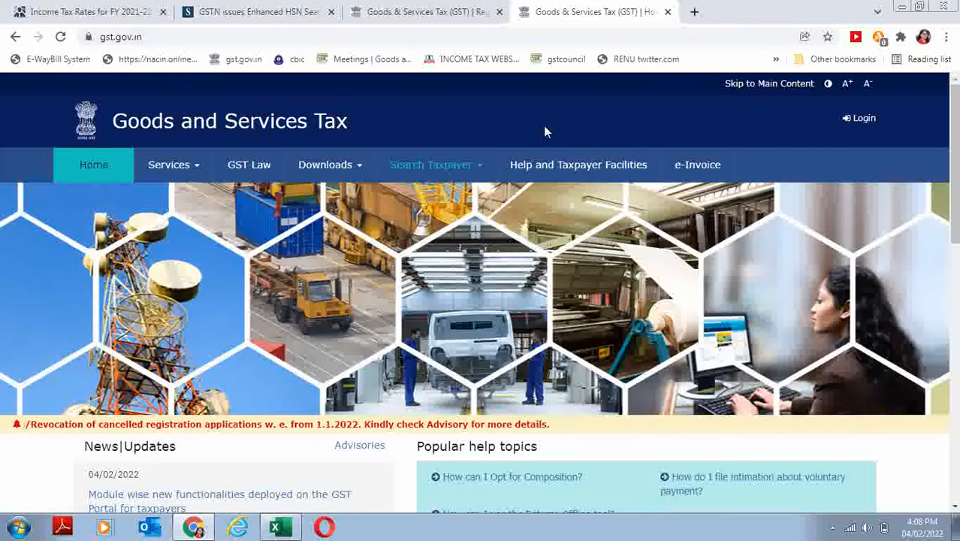
- Open the New Registration form from the Services menu
left_click(194, 174)
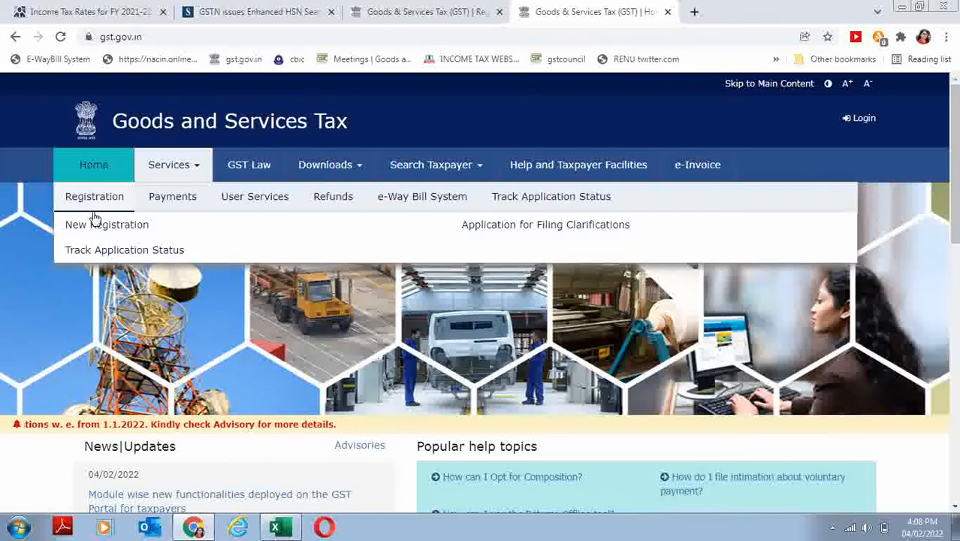
left_click(98, 234)
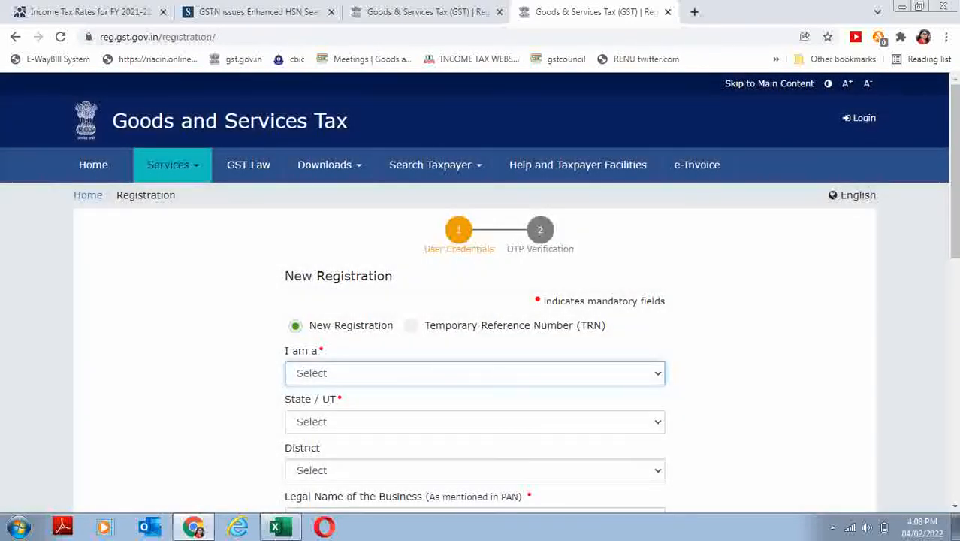
scroll(922, 305, "down", 5)
scroll(921, 305, "up", 5)
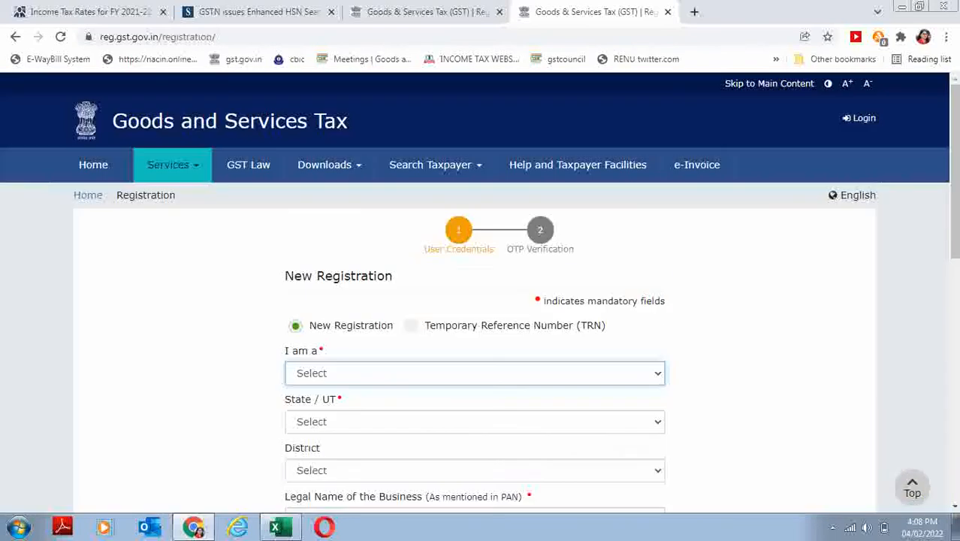
- Register as a Taxpayer with state Delhi and district North West Delhi
left_click(366, 369)
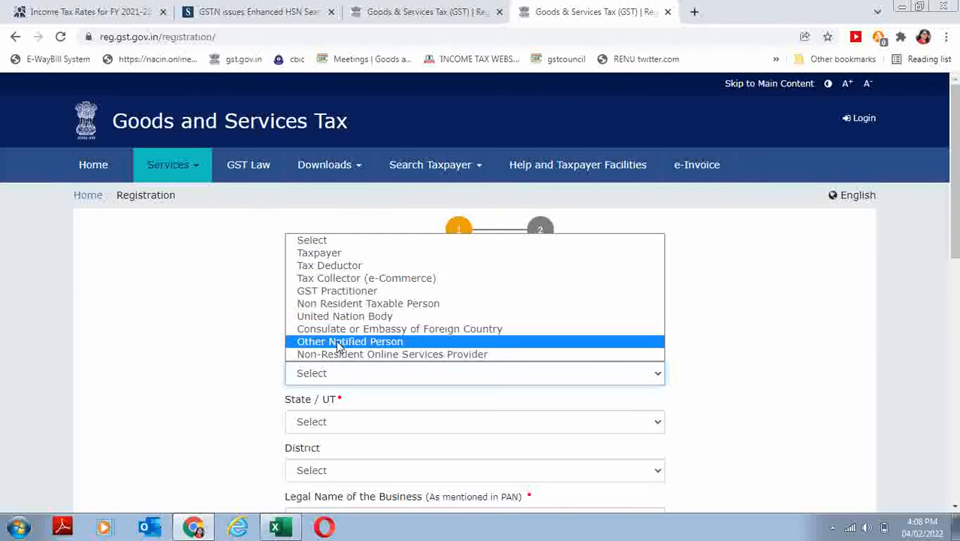
left_click(328, 254)
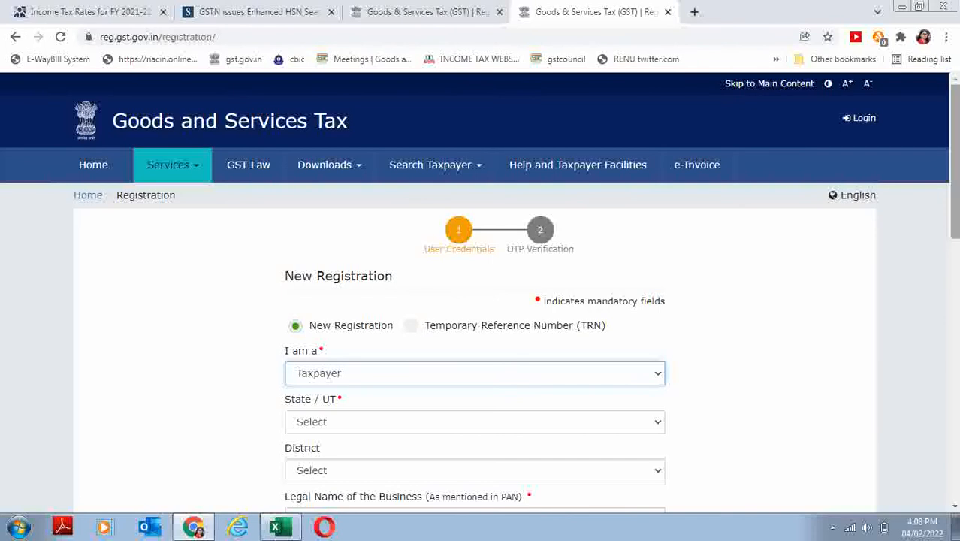
left_click_drag(955, 232, 955, 333)
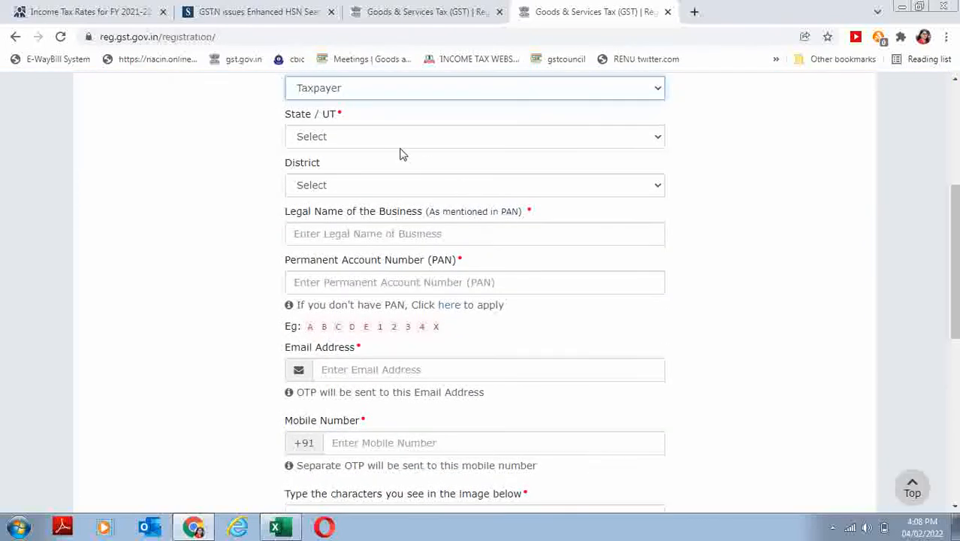
left_click(390, 136)
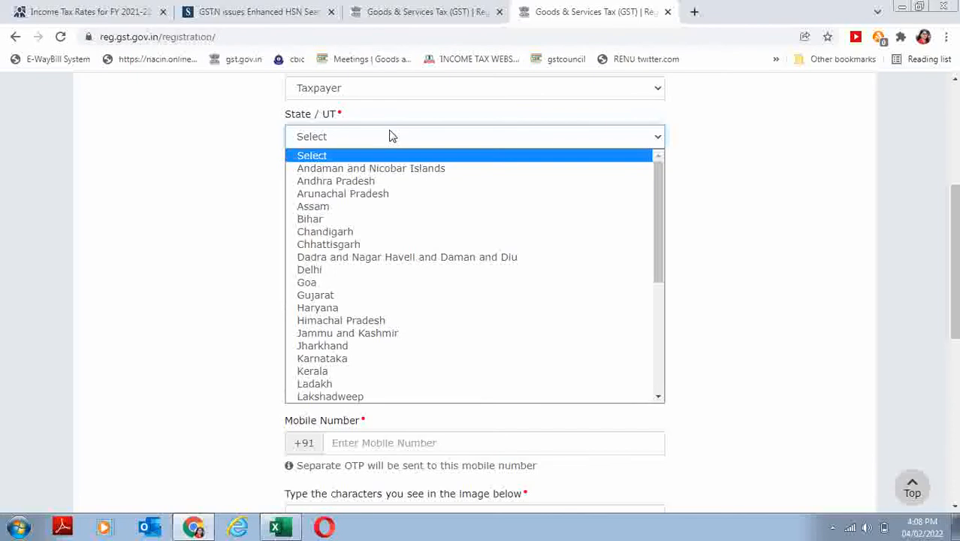
left_click(316, 272)
left_click(326, 187)
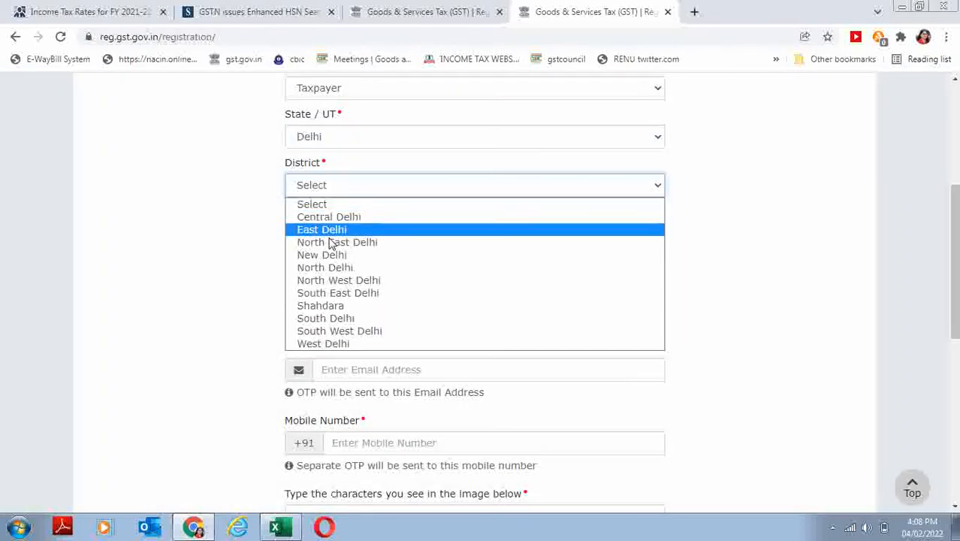
left_click(338, 279)
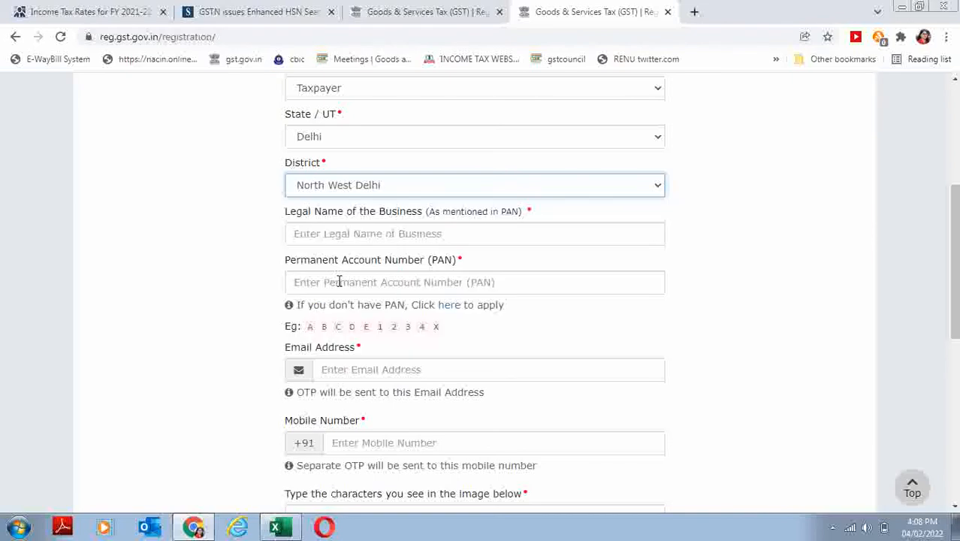
- Go through the legal name, e-mail and mobile fields, dismissing saved phone suggestions
left_click(357, 236)
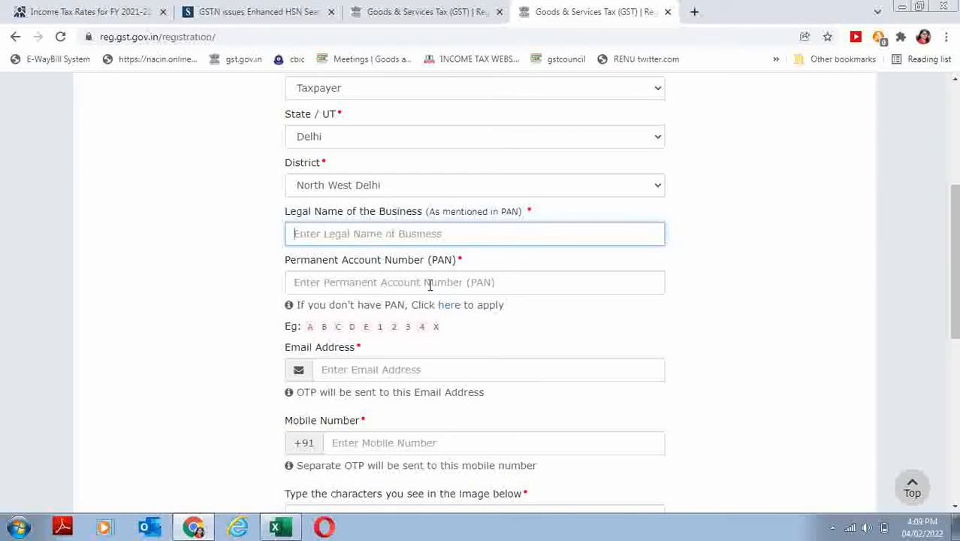
left_click(352, 374)
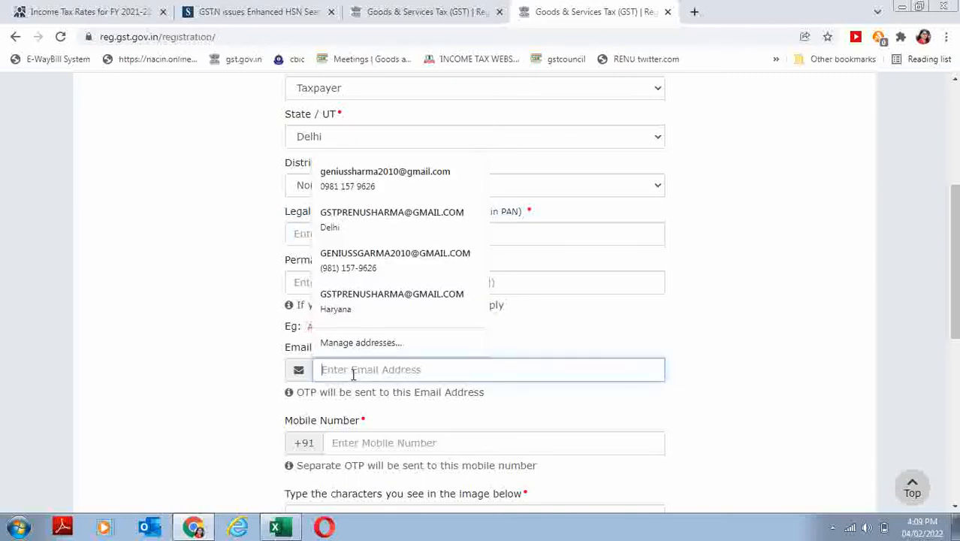
left_click(360, 449)
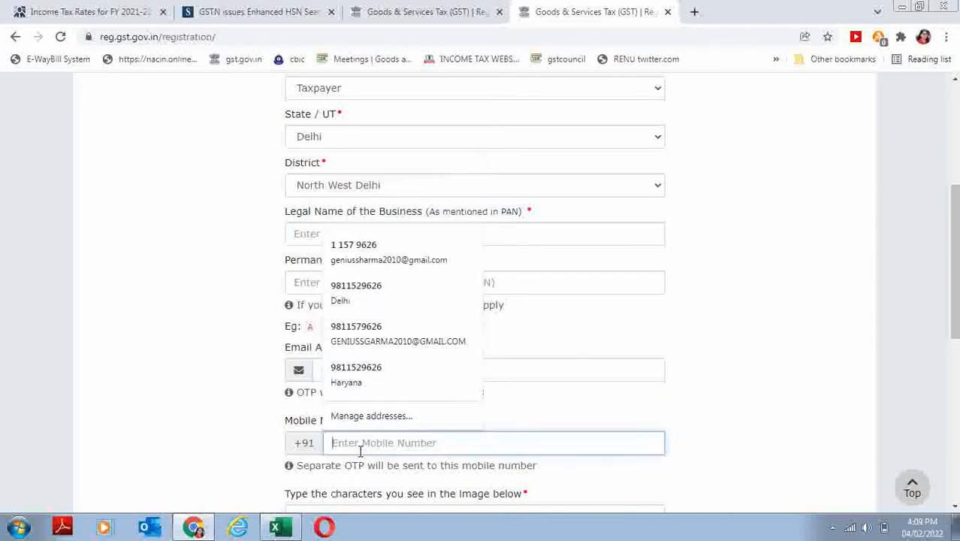
left_click(584, 412)
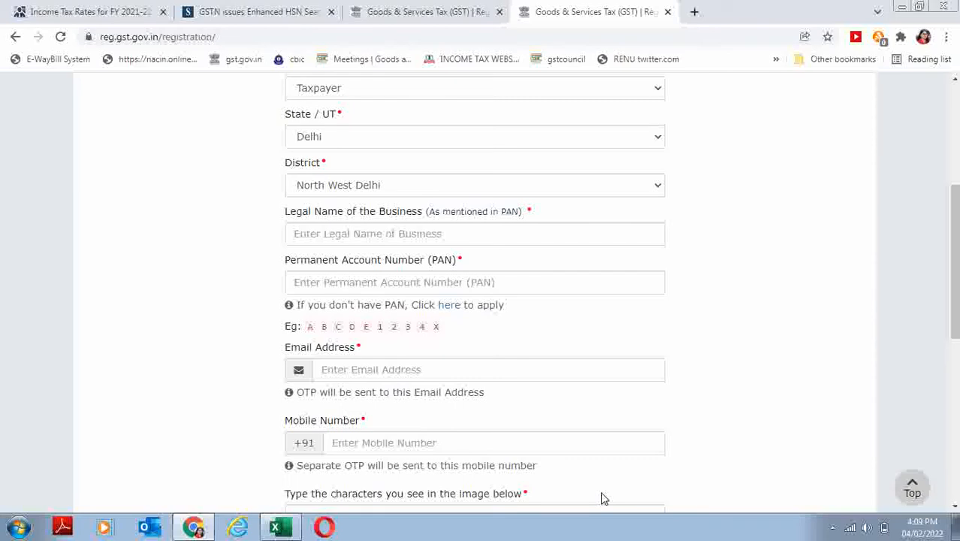
scroll(954, 263, "down", 3)
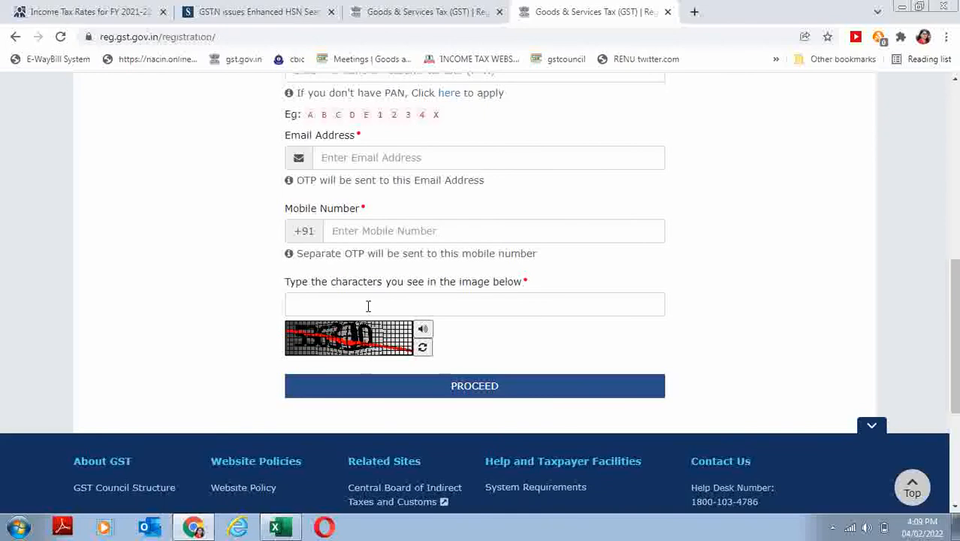
scroll(956, 282, "up", 4)
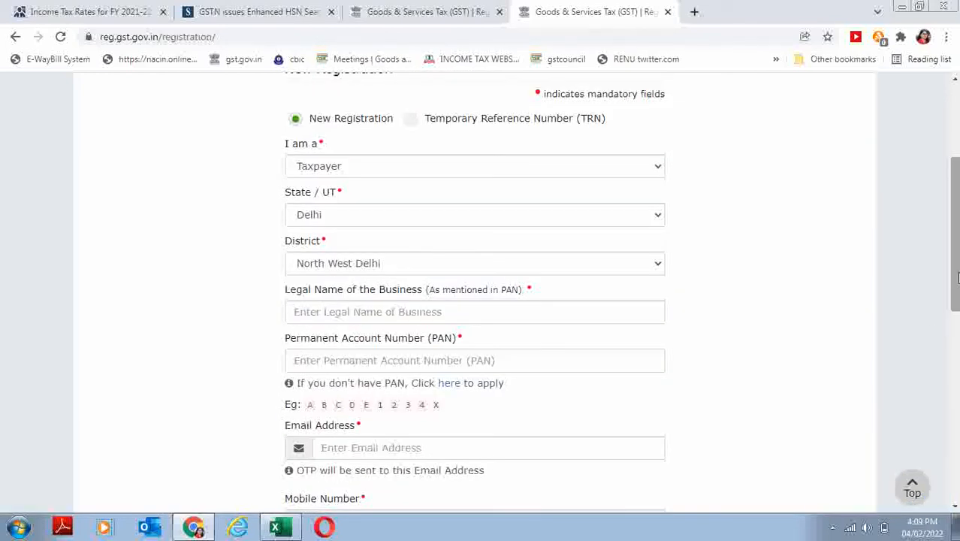
- Switch to the TRN login and submit it with the captcha
left_click(474, 13)
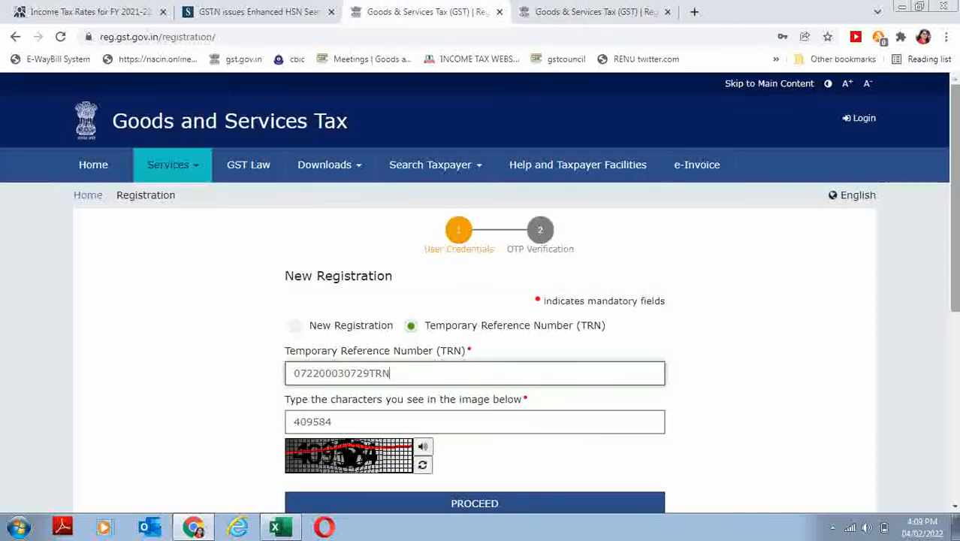
scroll(481, 301, "down", 1)
left_click(487, 460)
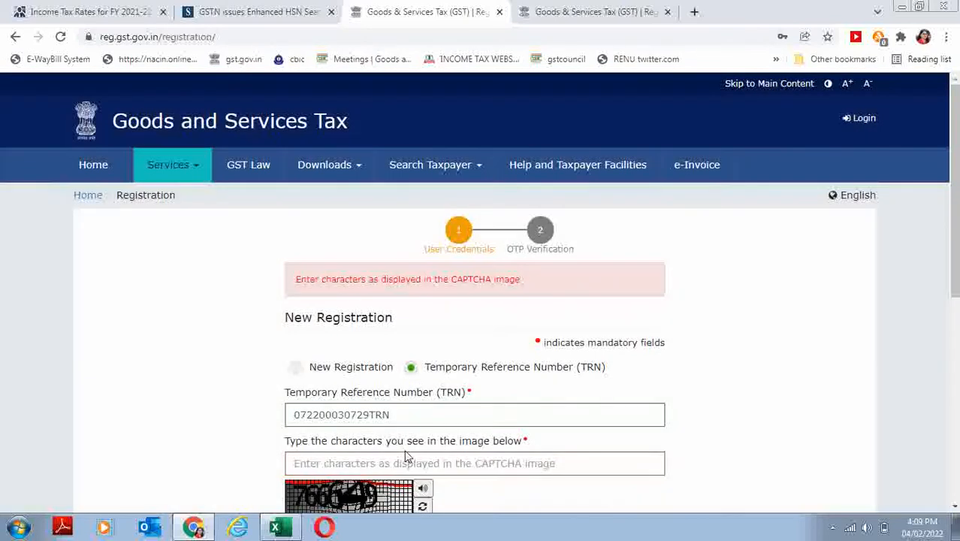
left_click(380, 460)
type("766649")
key("Return")
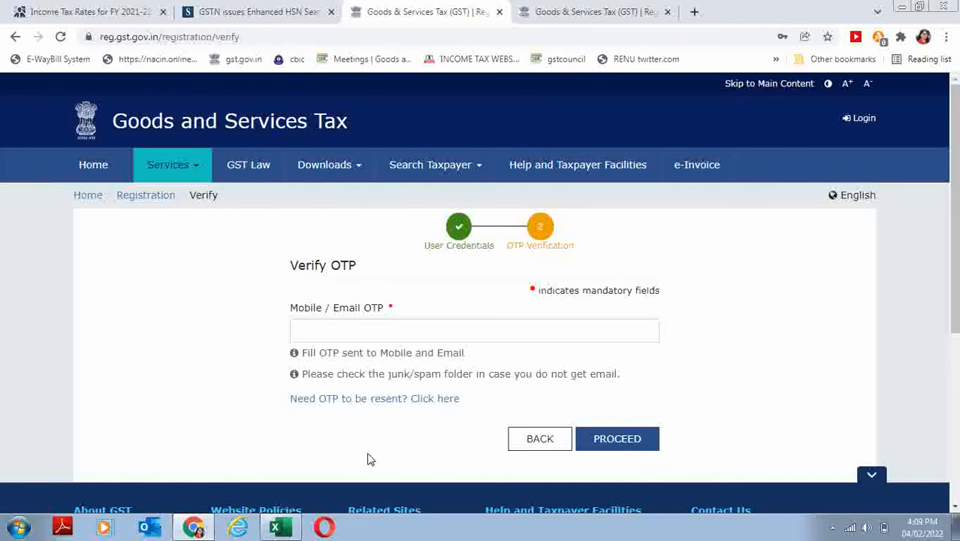
- Enter the one-time password and verify it to reach the dashboard
left_click(329, 339)
type("123")
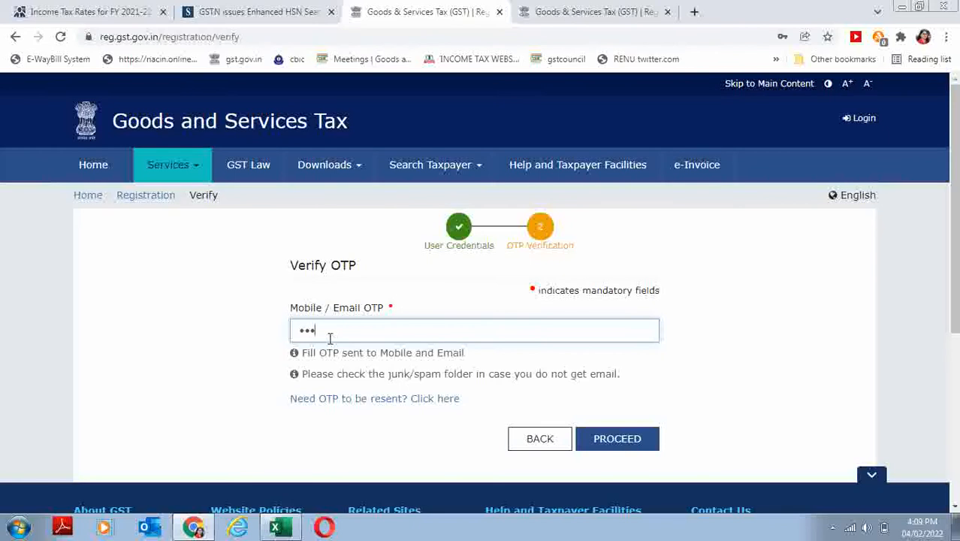
type("456")
left_click(618, 443)
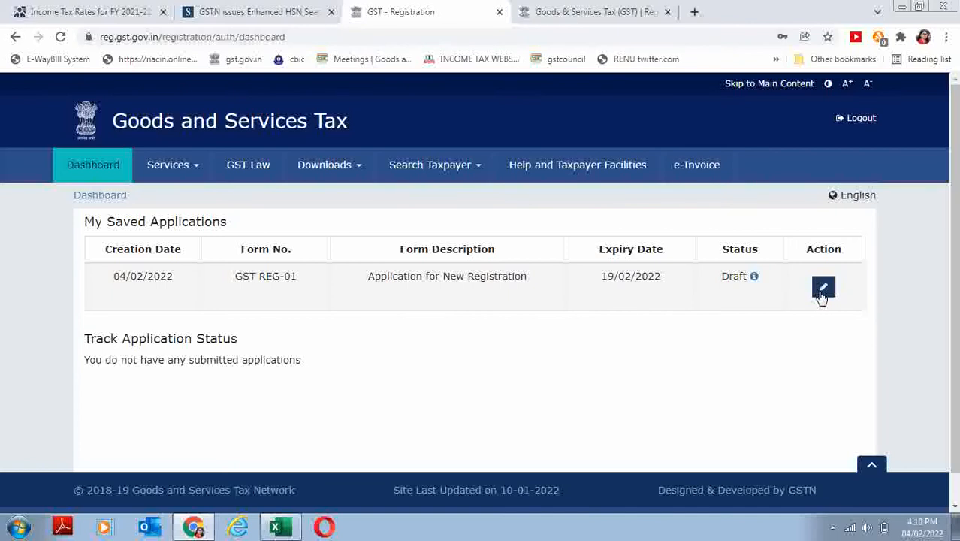
- Resume the saved GST REG-01 draft and enter the trade name
left_click(821, 290)
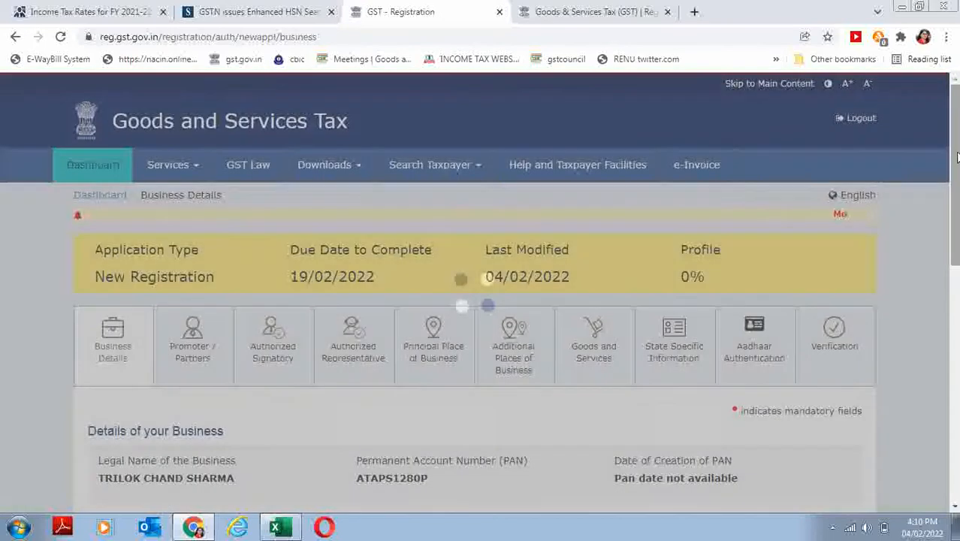
left_click_drag(957, 157, 956, 328)
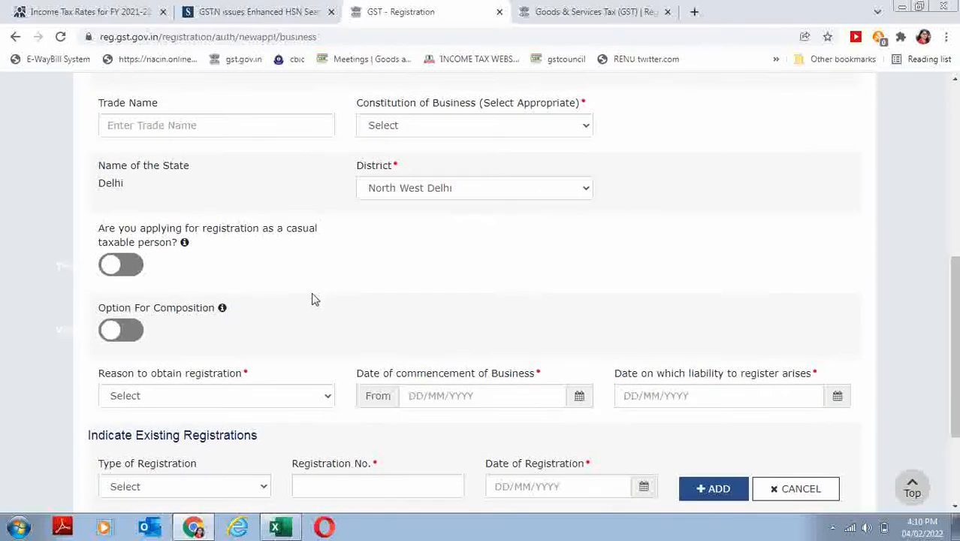
left_click(148, 125)
type("HA")
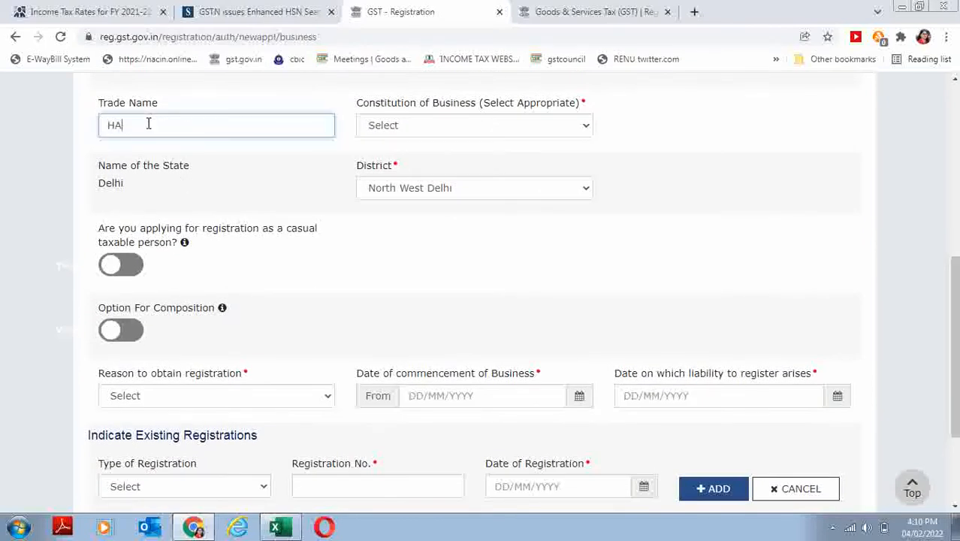
type("RSHITA ENTER")
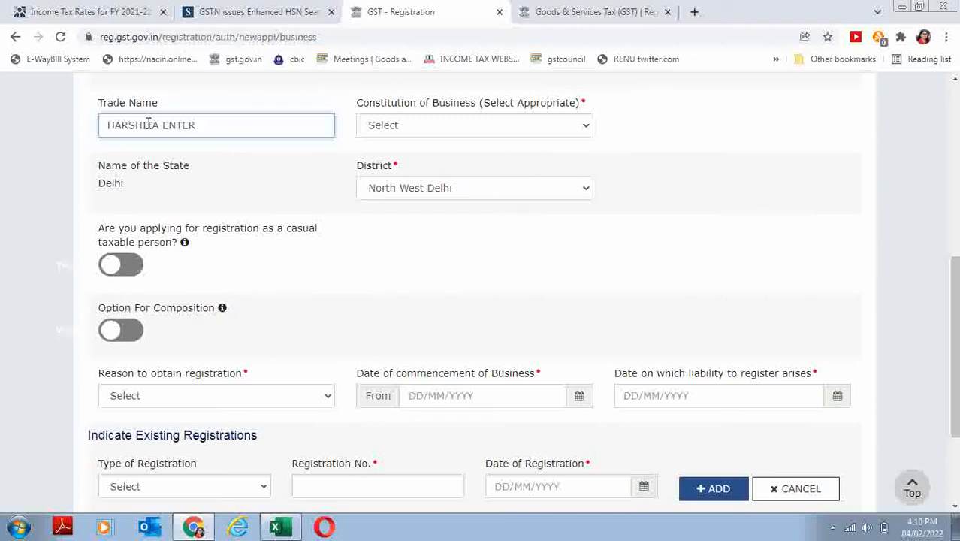
type("PRSIESE")
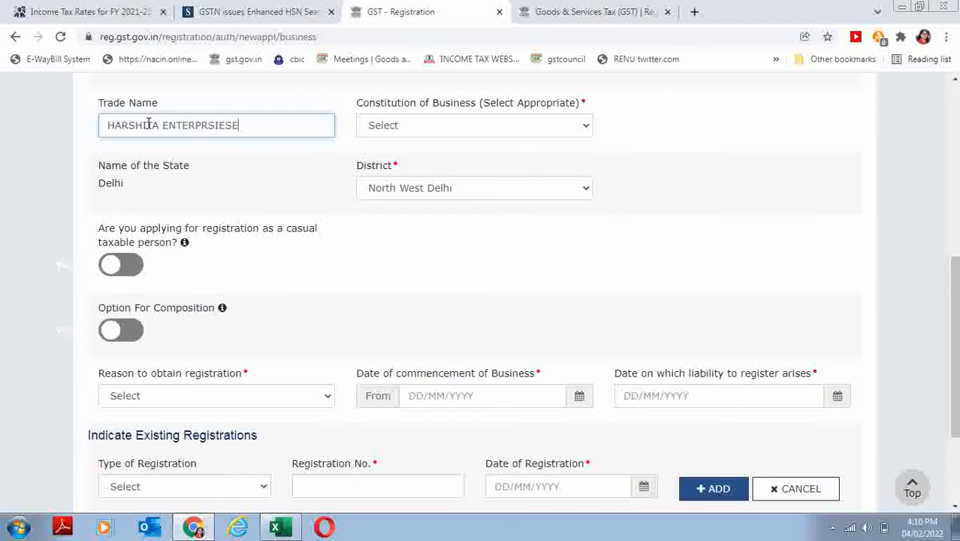
- Set constitution to Proprietorship and registration reason to Voluntary Basis
left_click(451, 126)
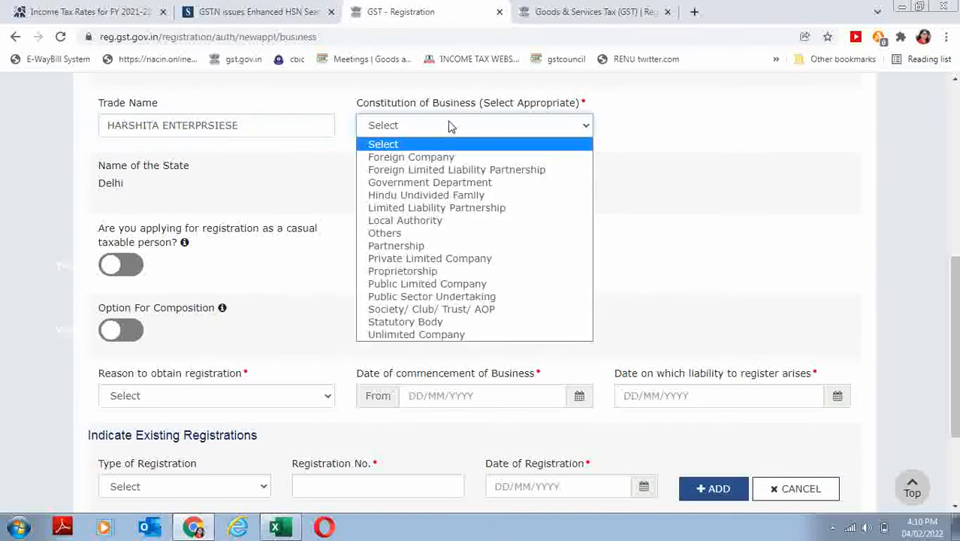
left_click(408, 274)
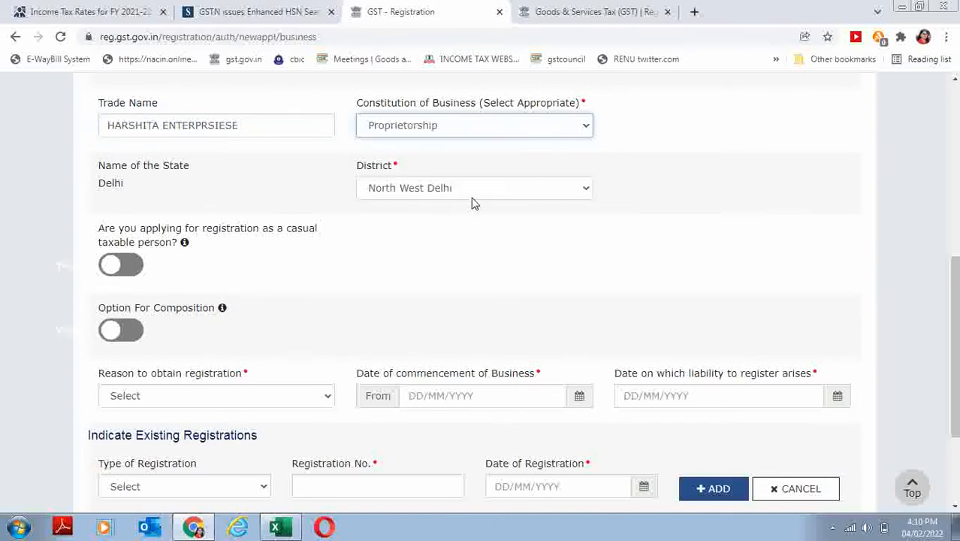
left_click(204, 399)
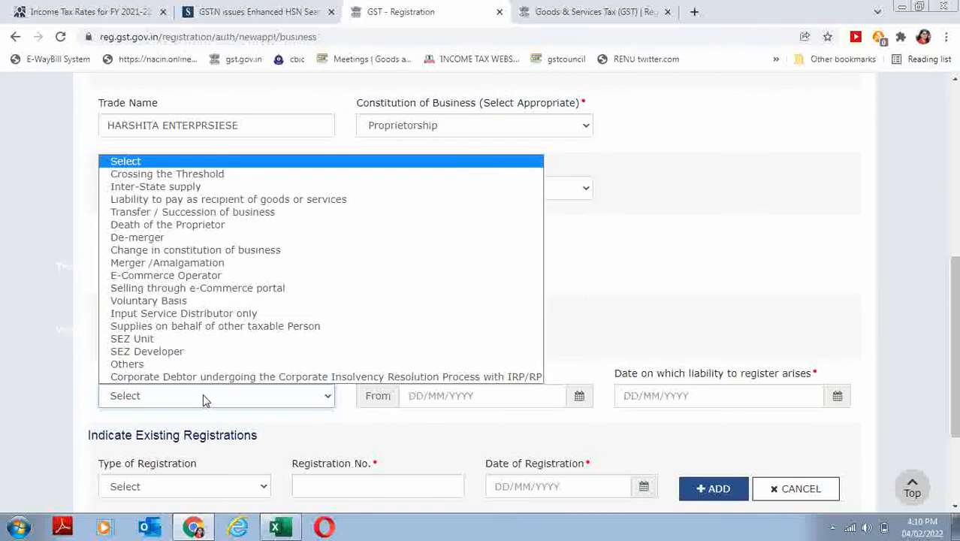
left_click(649, 264)
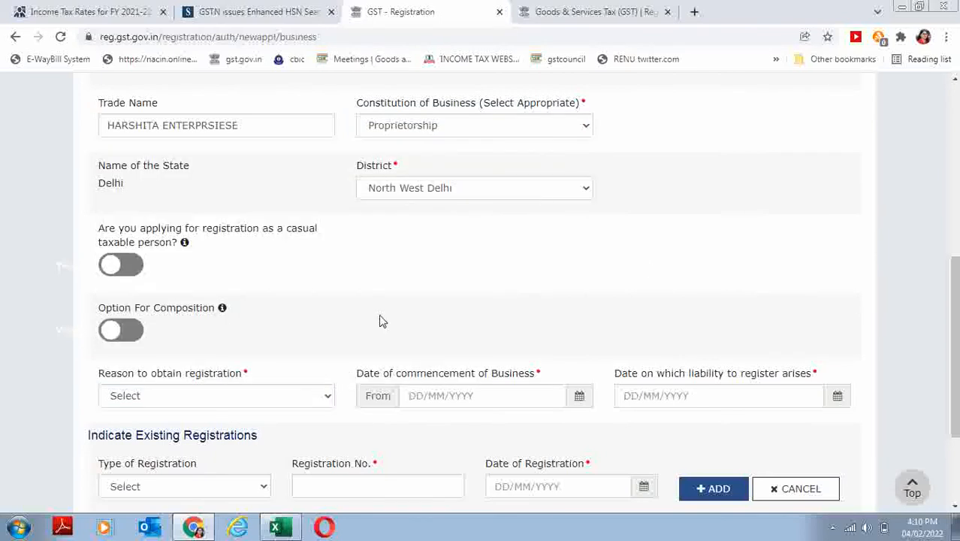
left_click(197, 403)
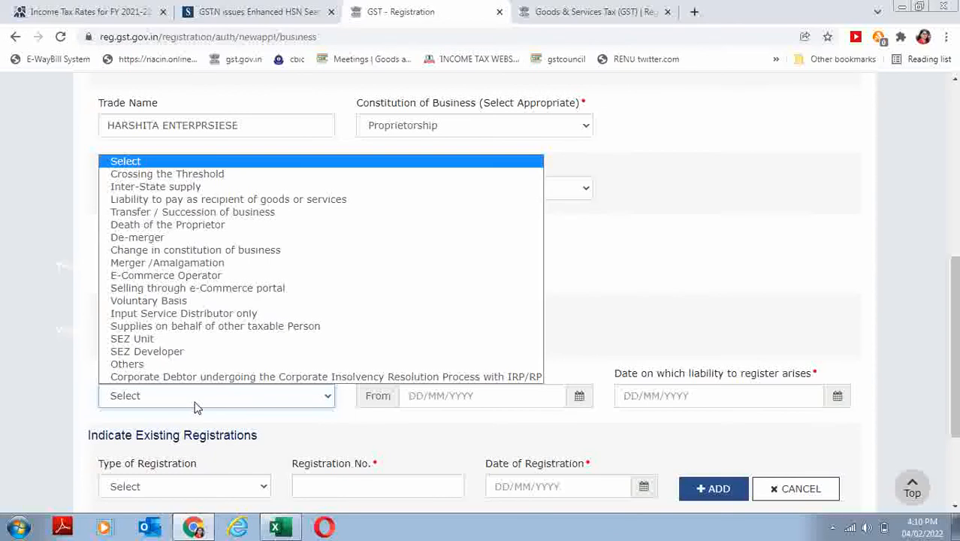
left_click(178, 304)
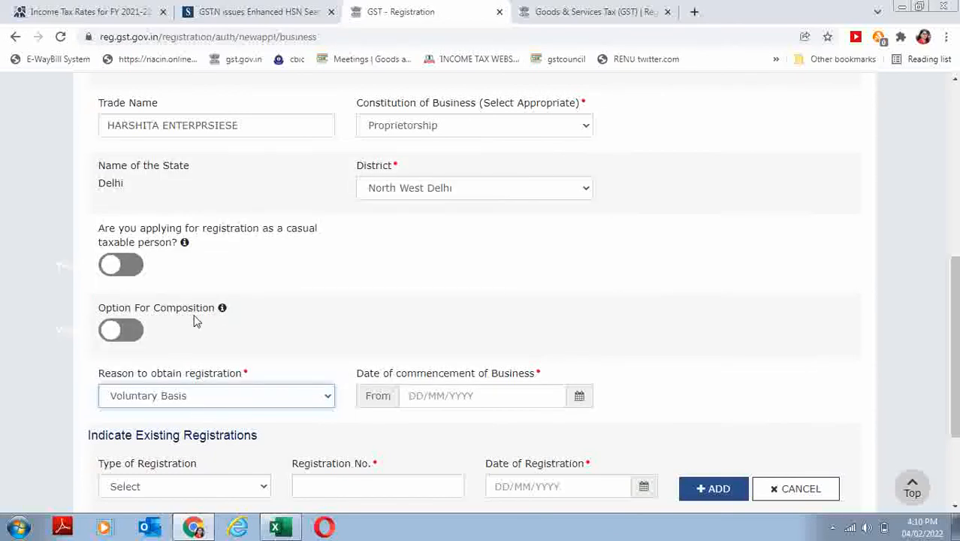
- Enter commencement date 04/02/2022 and save the Business Details
left_click(419, 397)
type("04/02/202")
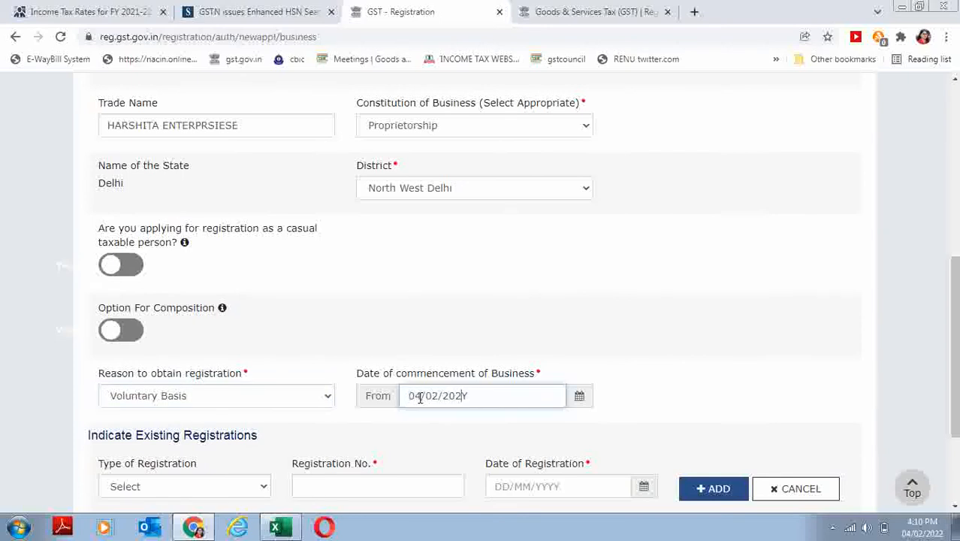
type("2")
scroll(889, 461, "down", 3)
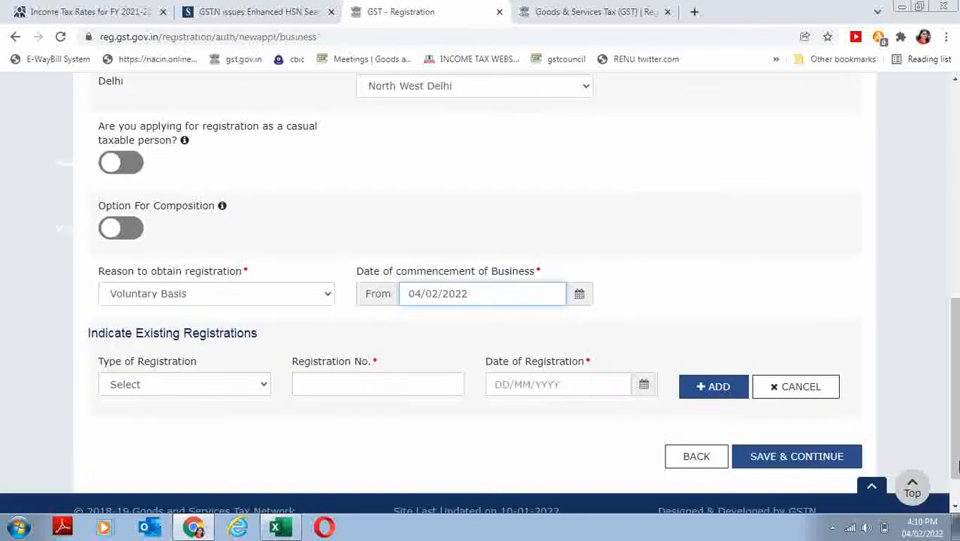
left_click(813, 407)
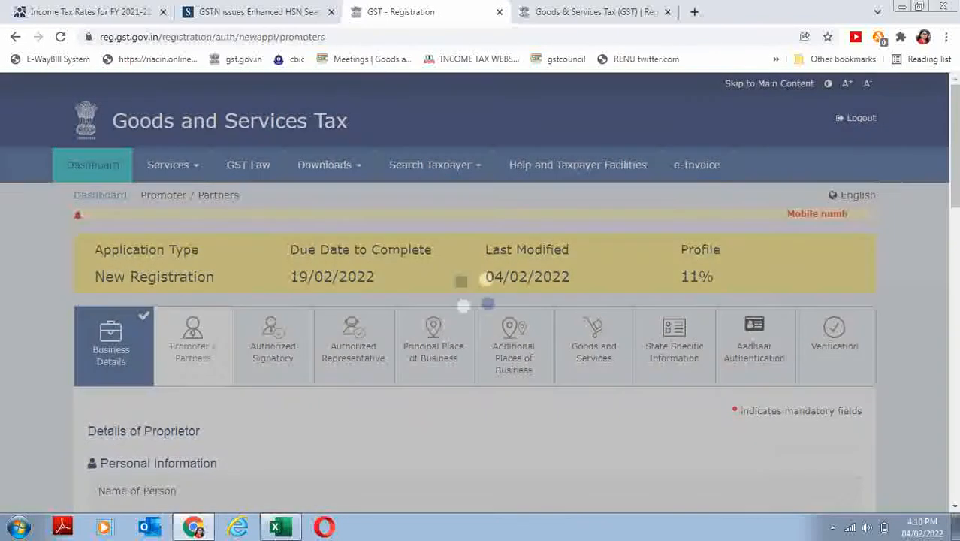
- Enter the father's first and last name, leaving the middle name empty
left_click(957, 259)
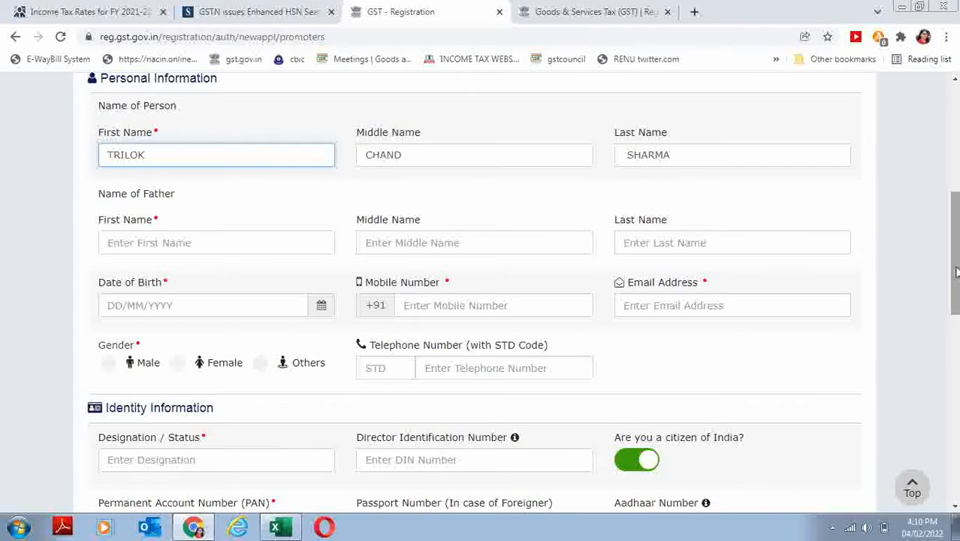
left_click_drag(956, 278, 955, 314)
left_click(124, 128)
key("Tab")
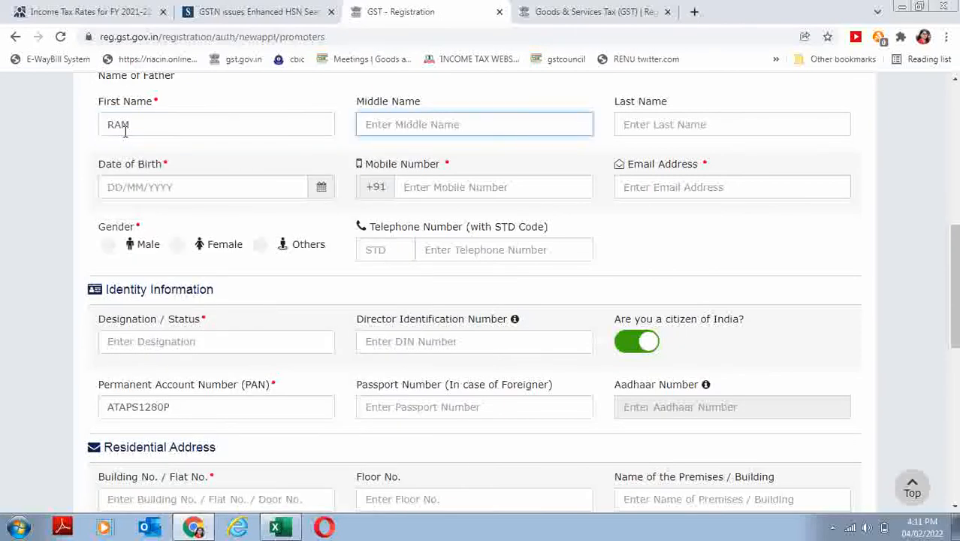
key("Tab")
type("SHARM")
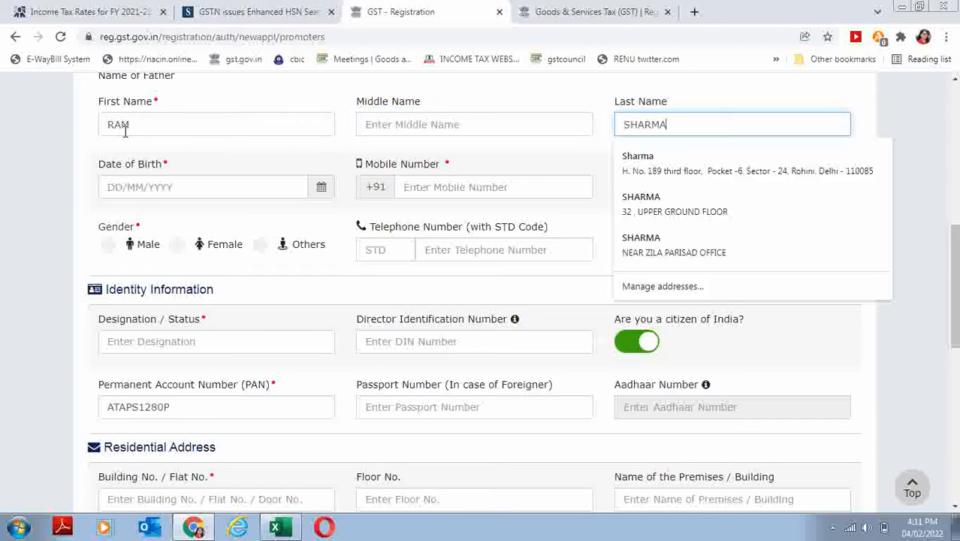
key("Tab")
- Fill in the proprietor's date of birth, mobile number and e-mail address
key("BackSpace")
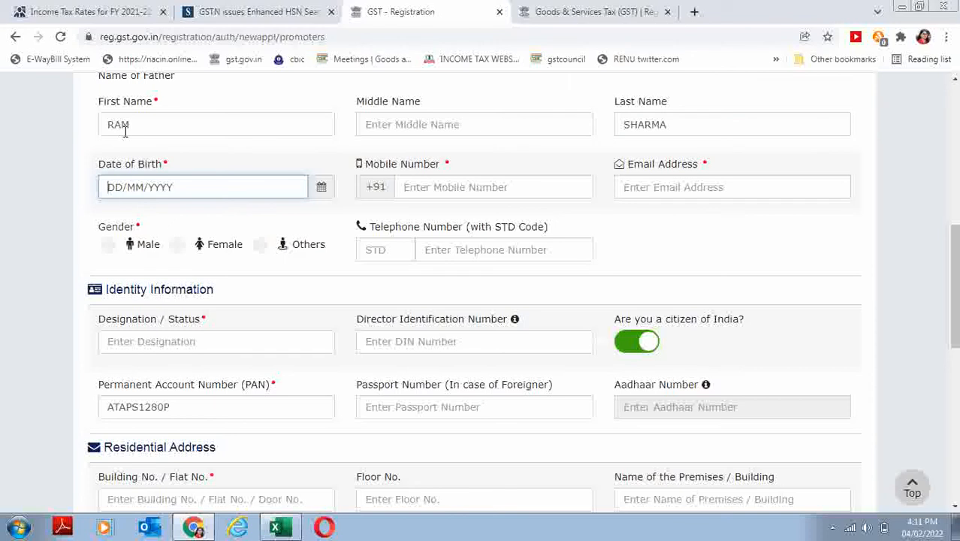
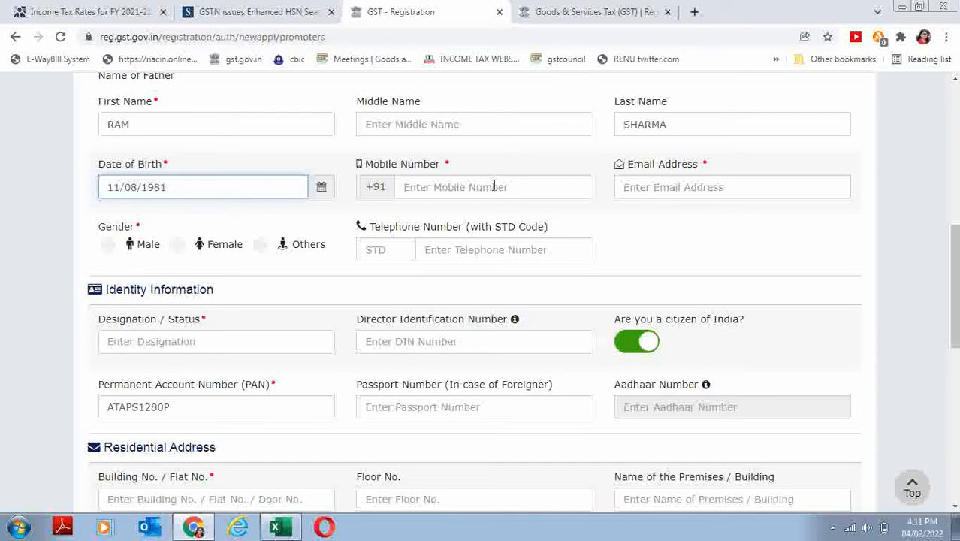
left_click(456, 181)
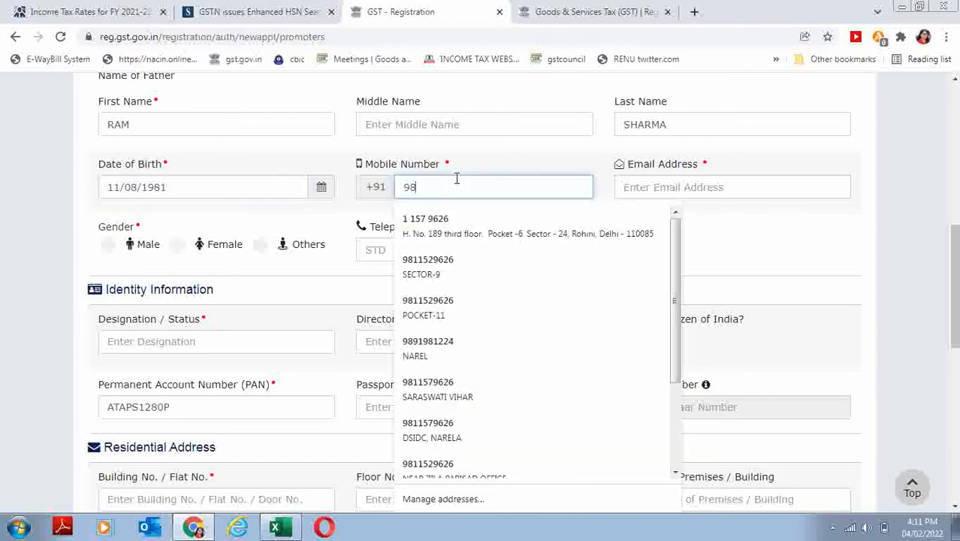
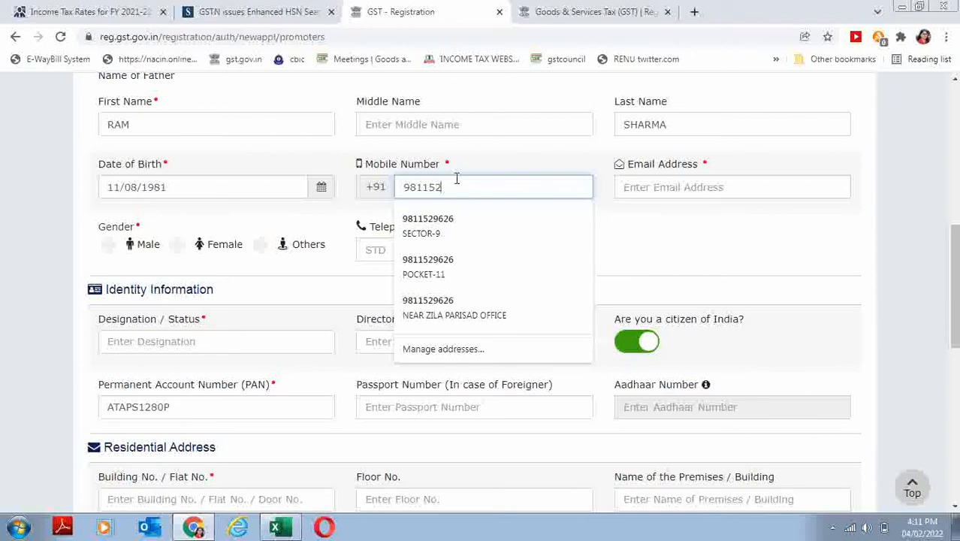
key("Tab")
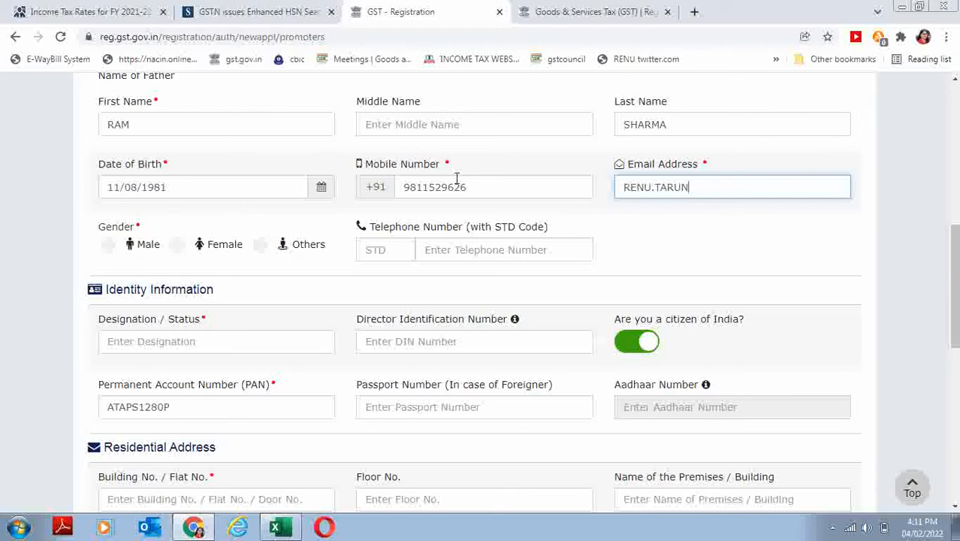
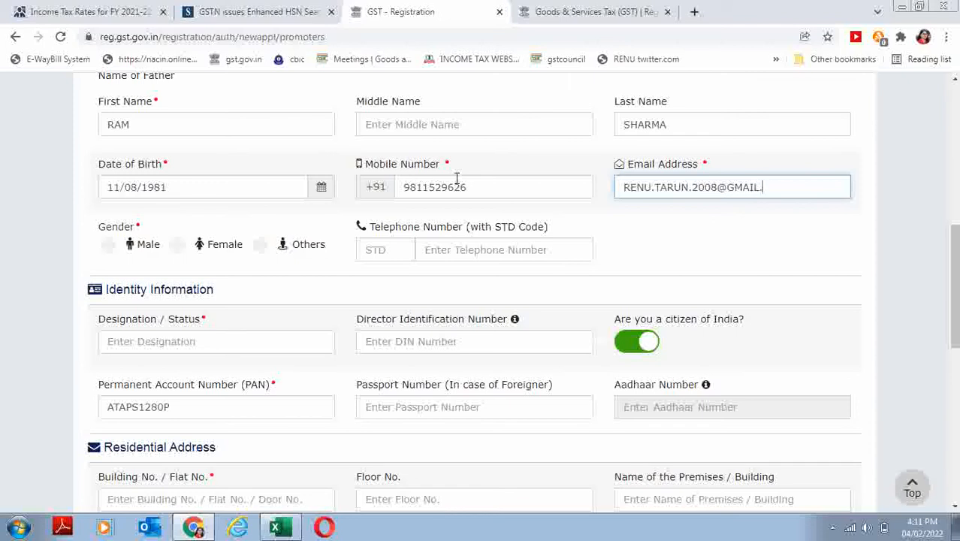
- Set gender to Male and designation to PROPRIETOR
left_click(109, 245)
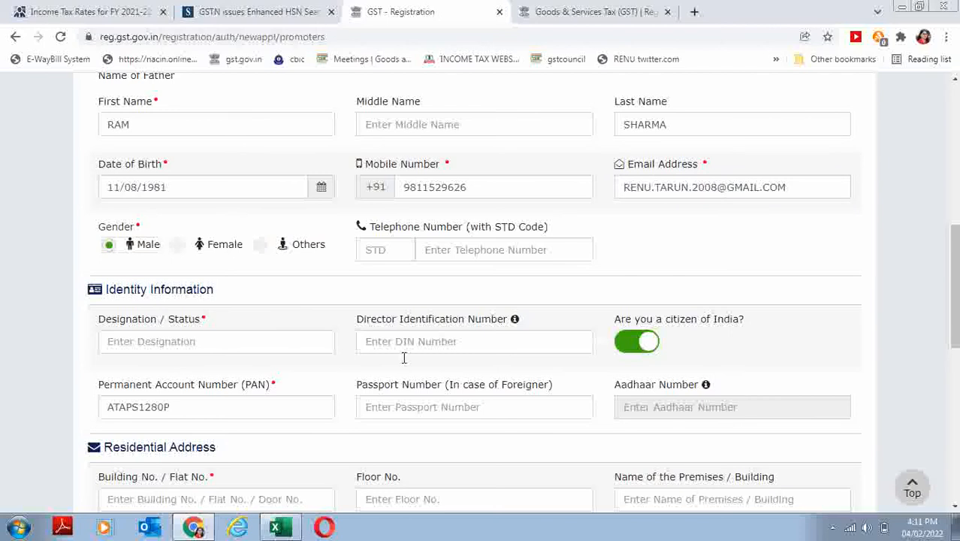
scroll(957, 240, "down", 2)
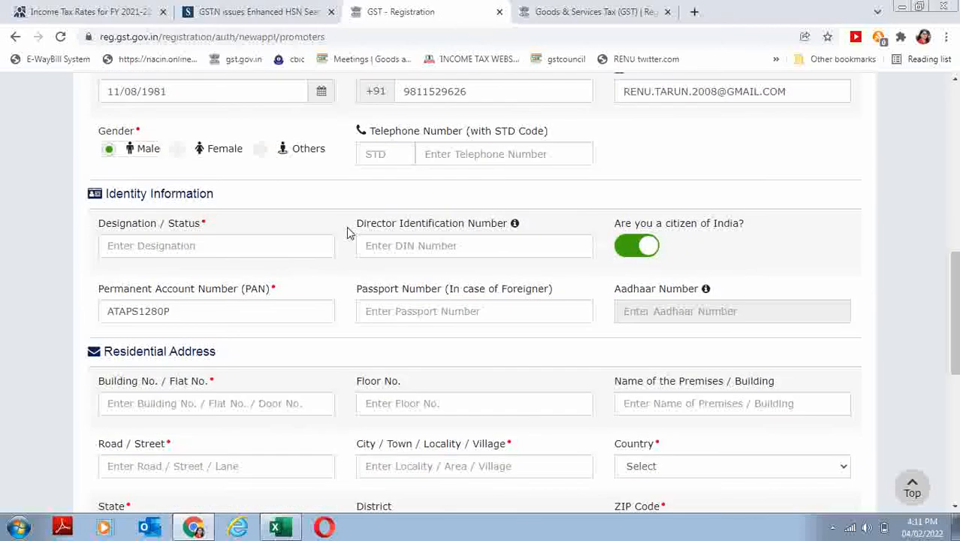
left_click(193, 239)
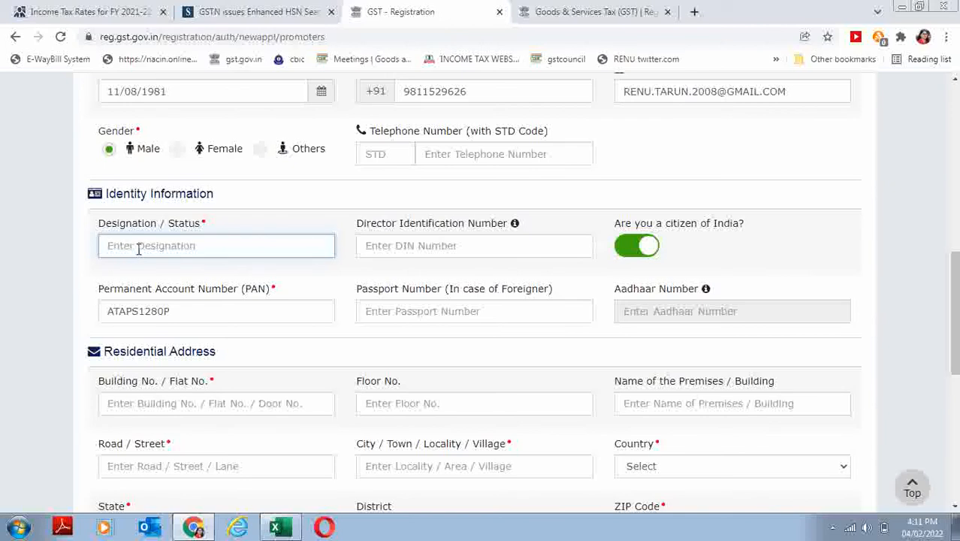
type("PROPRIETOR")
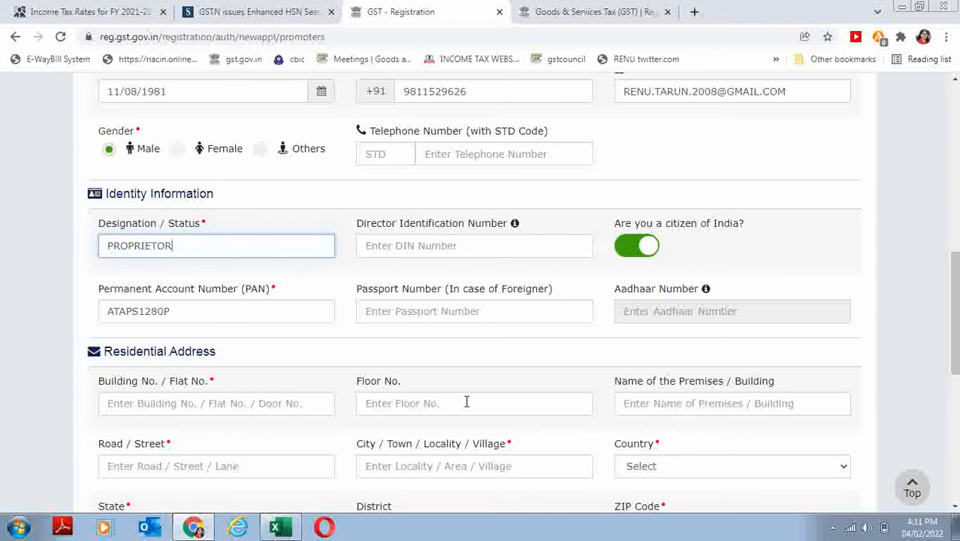
left_click(957, 443)
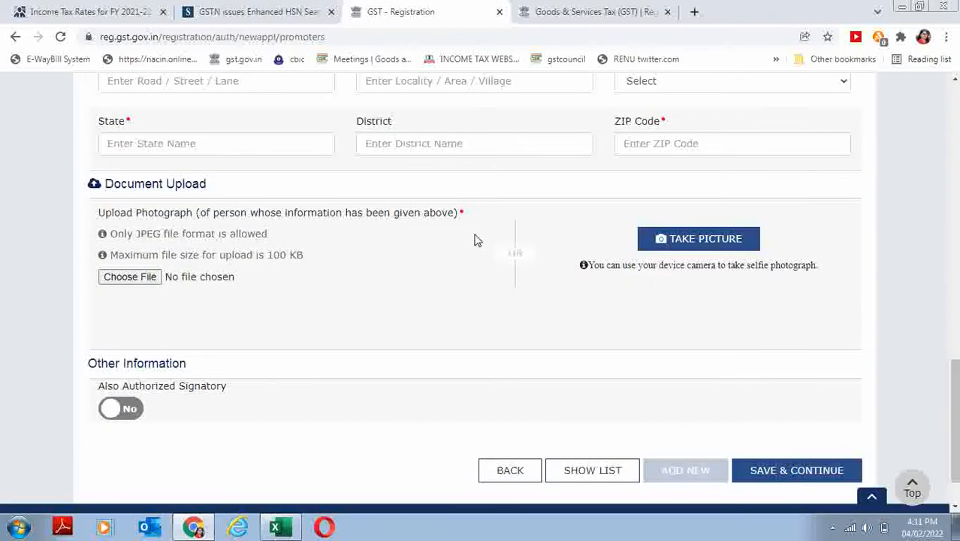
left_click_drag(956, 368, 956, 365)
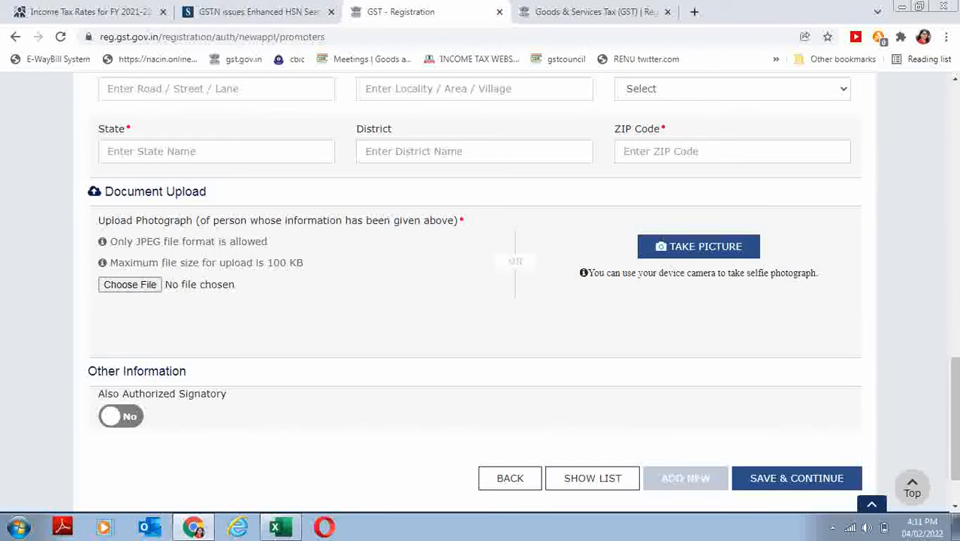
left_click(957, 337)
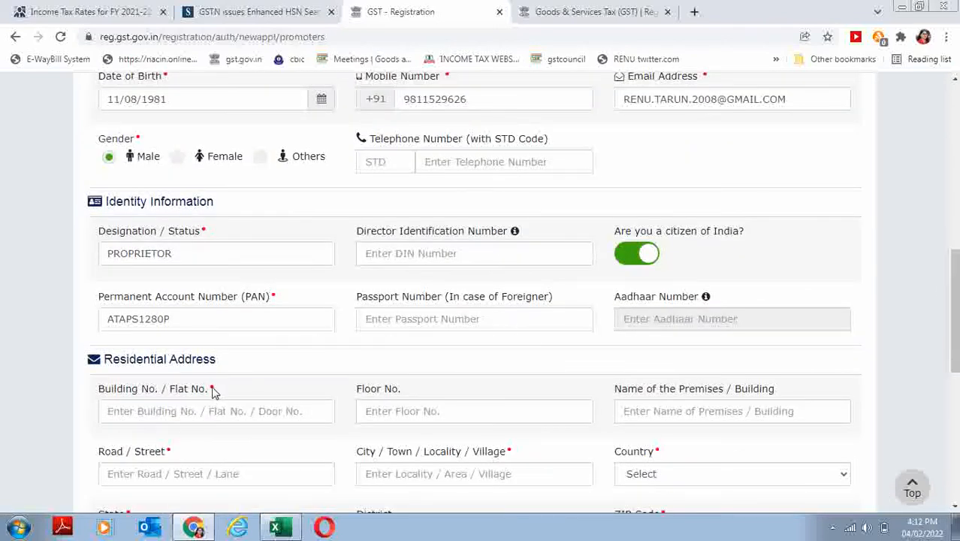
- Enter the proprietor's building number, street and city, with country India
left_click(124, 412)
type("H.MO")
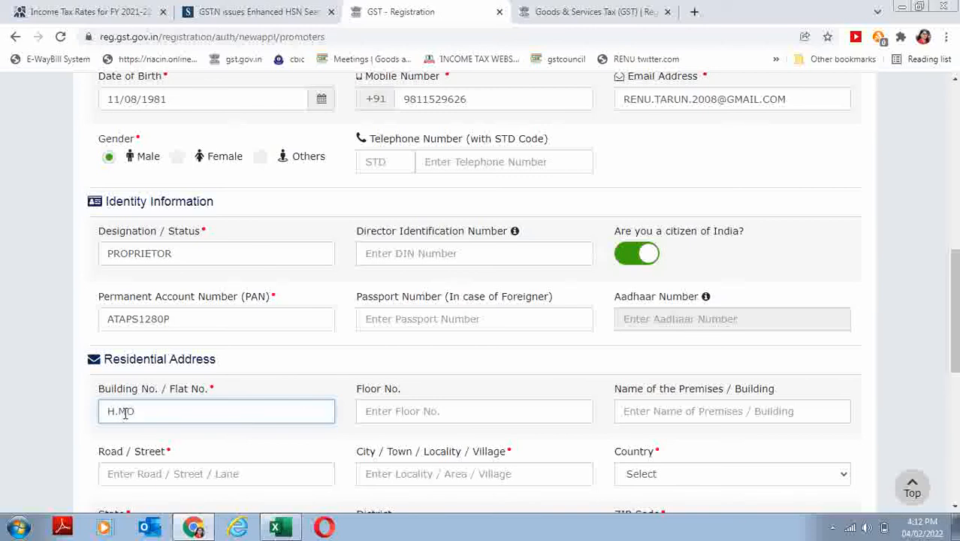
type("NO")
key("Tab")
key("Tab")
key("Tab")
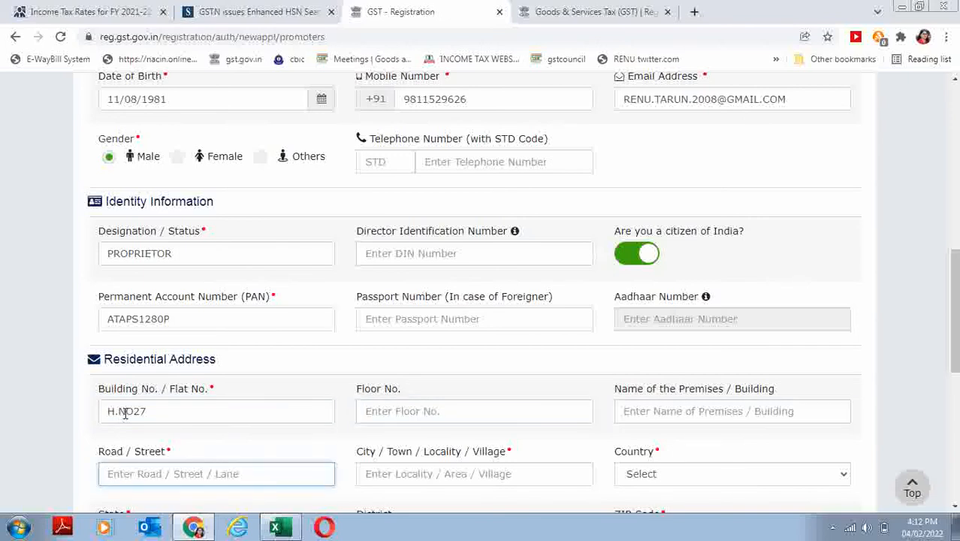
type("ROHINI")
key("Tab")
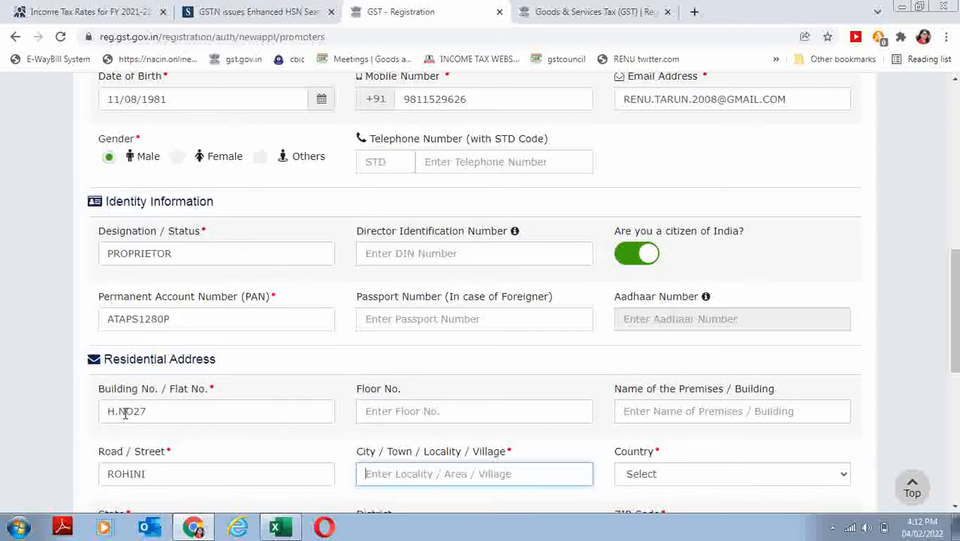
type("NEW DELHI")
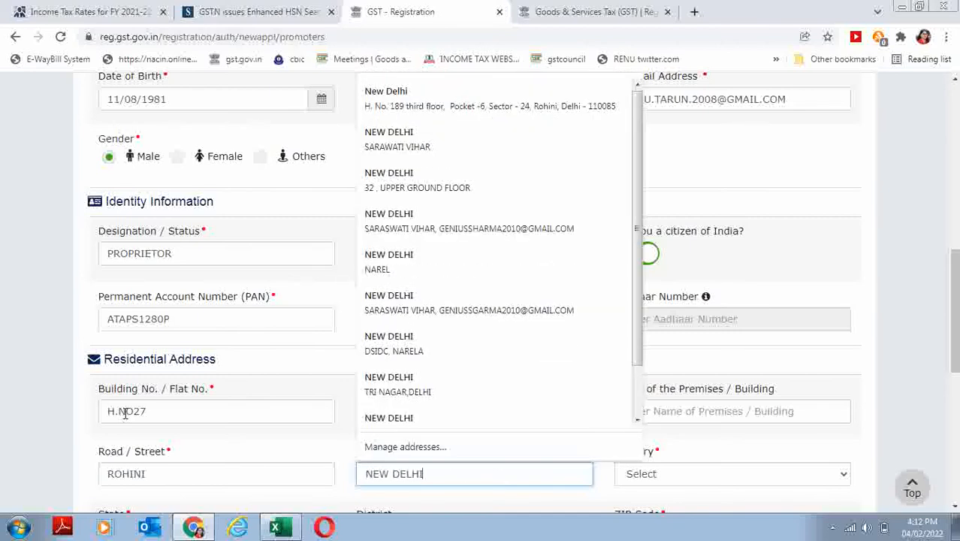
key("Tab")
type("india")
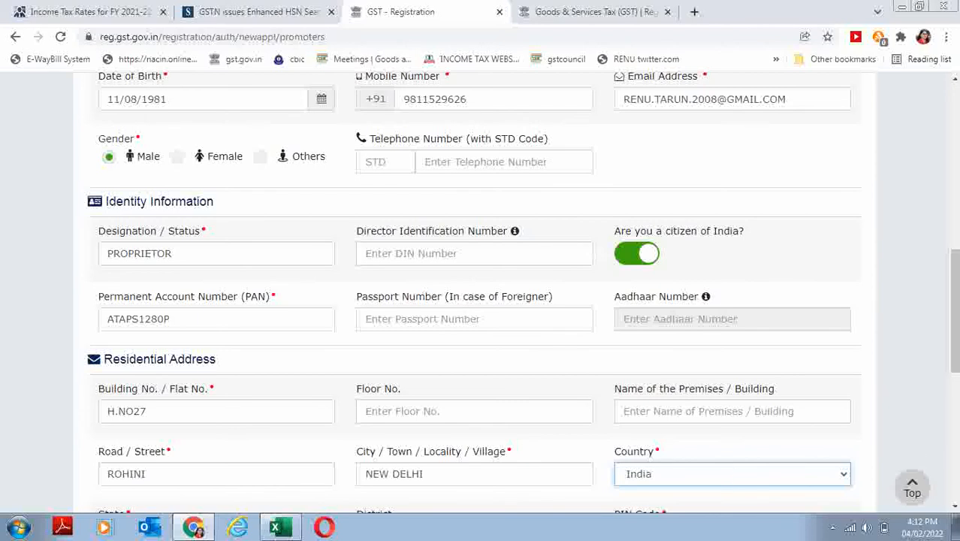
- Choose Delhi as the state and bring up the photograph file picker
scroll(809, 373, "down", 5)
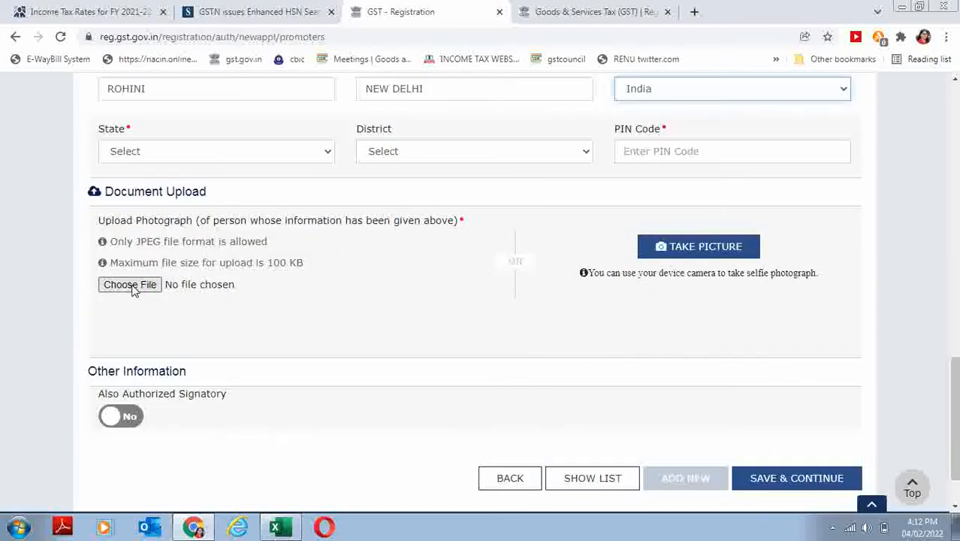
left_click(197, 150)
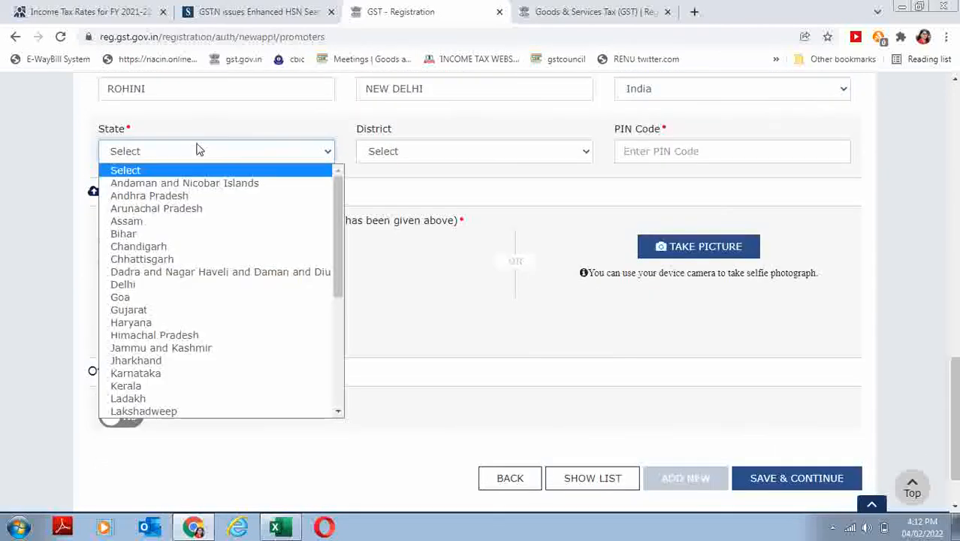
left_click(137, 289)
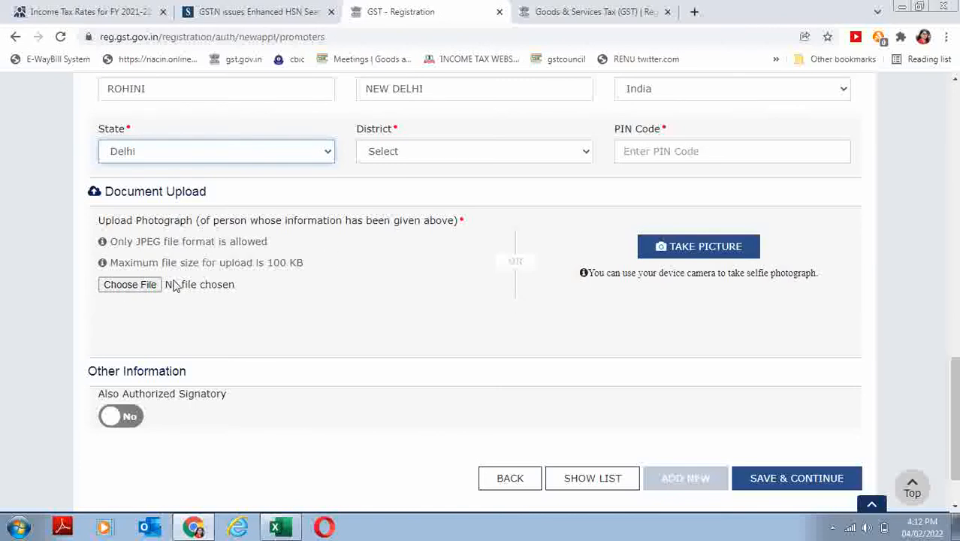
left_click(122, 287)
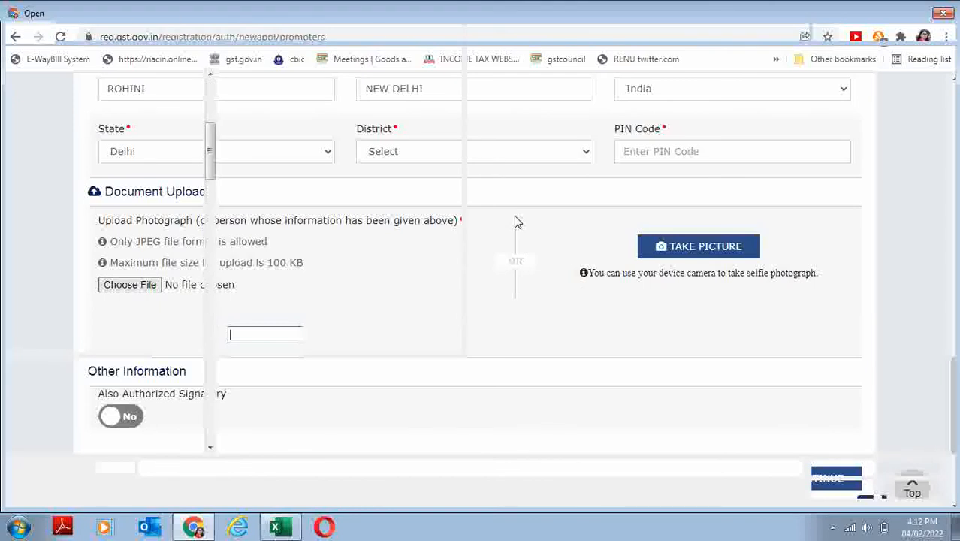
- Upload PHOTO NEW from the HARSHITA ENTERPRISES folder as the proprietor's photograph
left_click(517, 254)
key("h")
key("h")
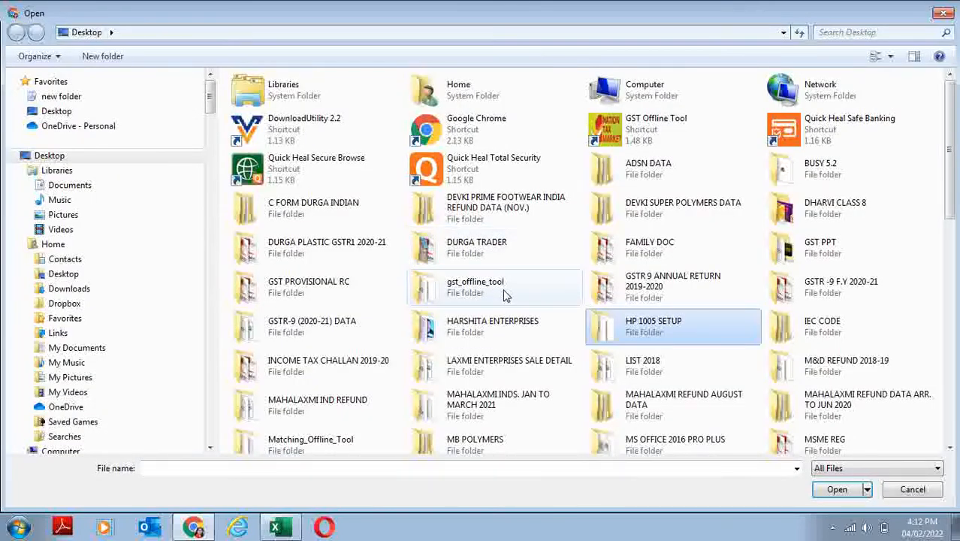
left_click(485, 333)
double_click(484, 333)
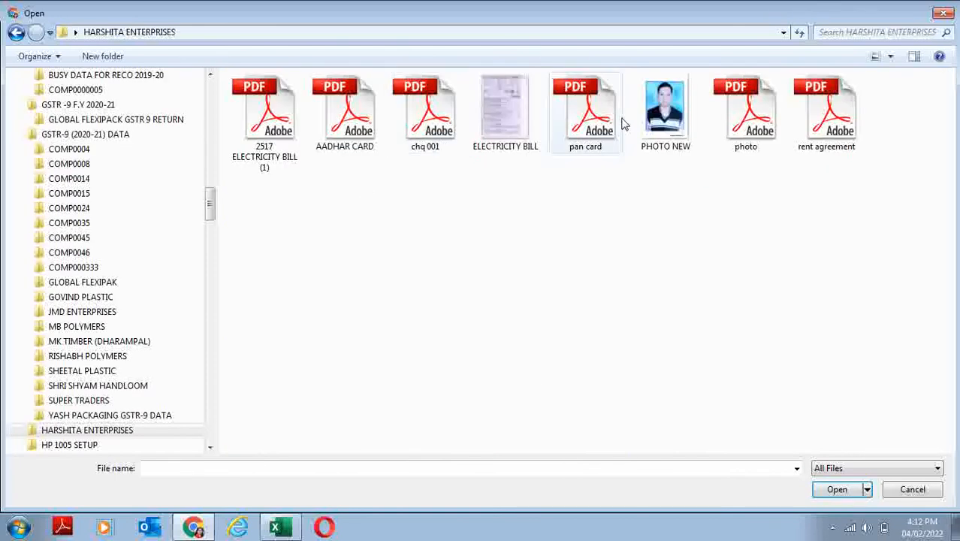
left_click(698, 118)
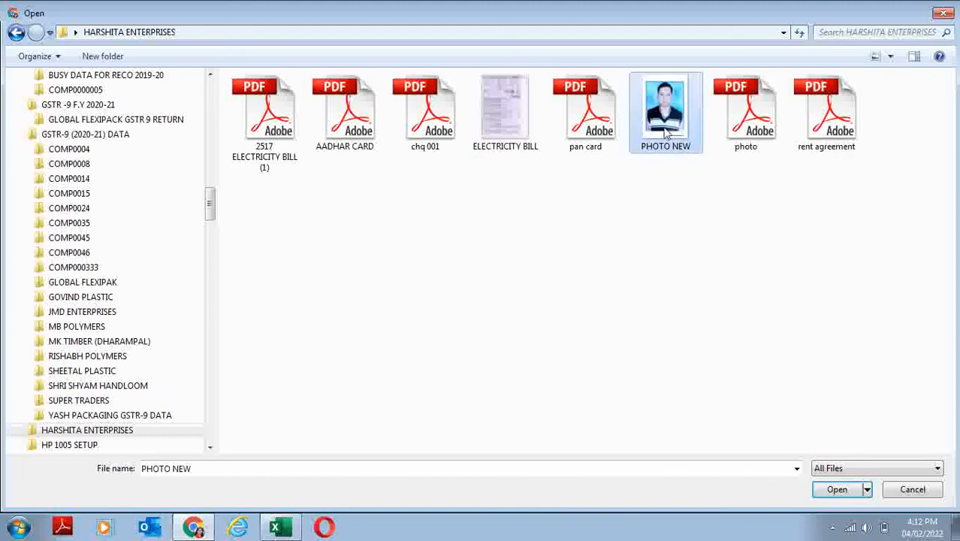
left_click(830, 489)
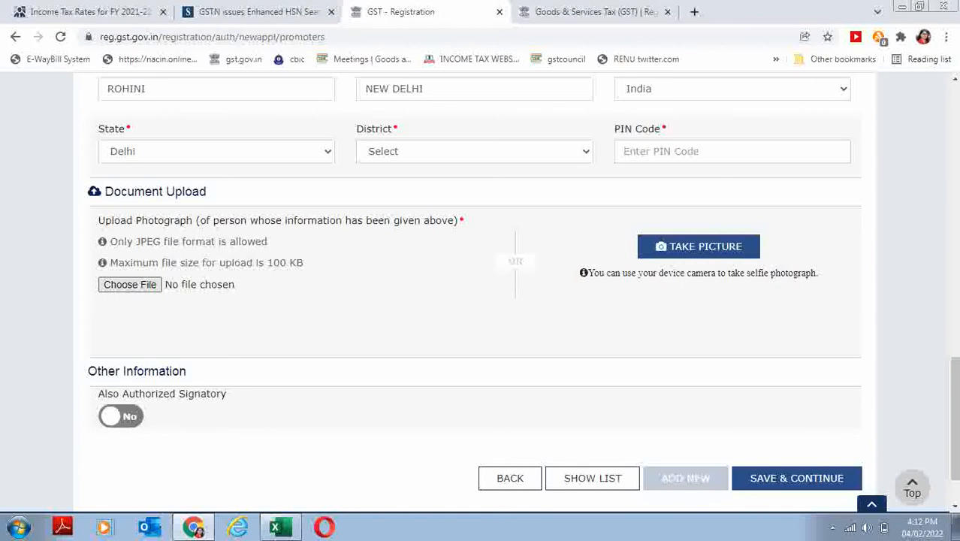
- Add district North West Delhi and the PIN code, then save the promoter details
left_click(800, 412)
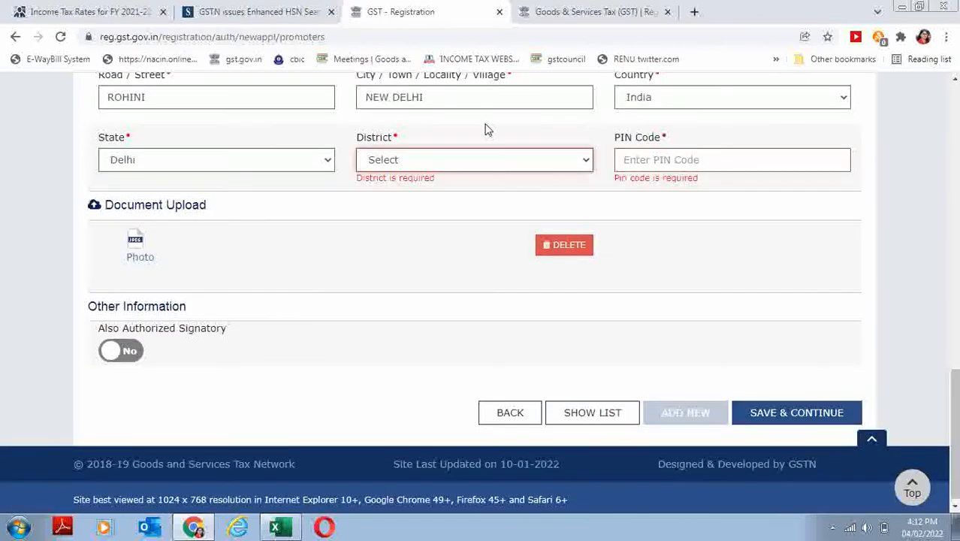
left_click(494, 155)
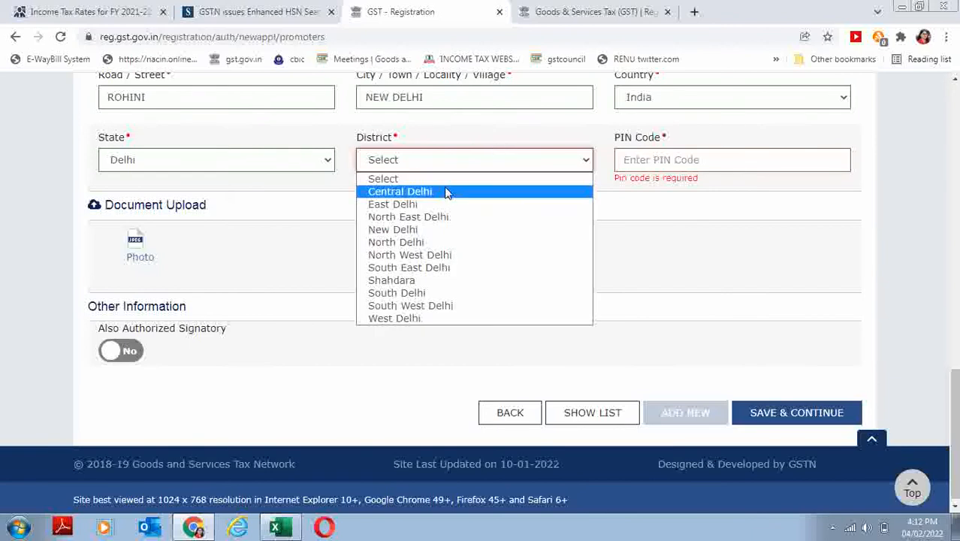
left_click(432, 253)
left_click(661, 169)
type("110085")
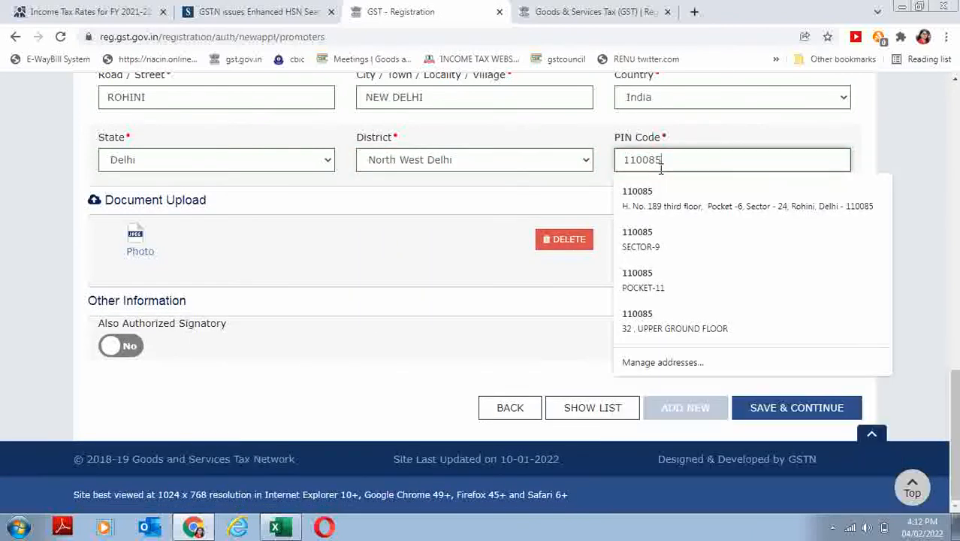
left_click(808, 423)
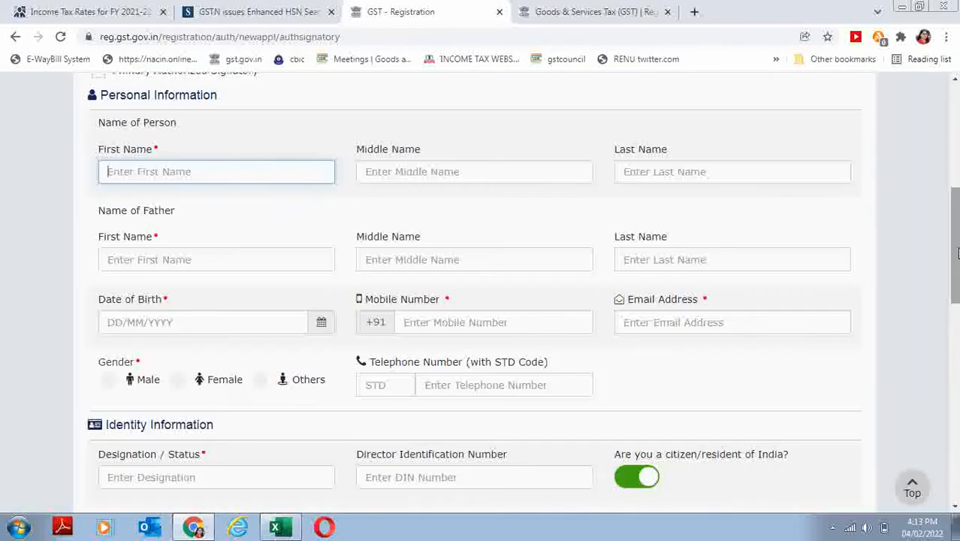
- Tick Primary Authorized Signatory, then go back to the Promoter / Partners details
left_click_drag(958, 241, 958, 222)
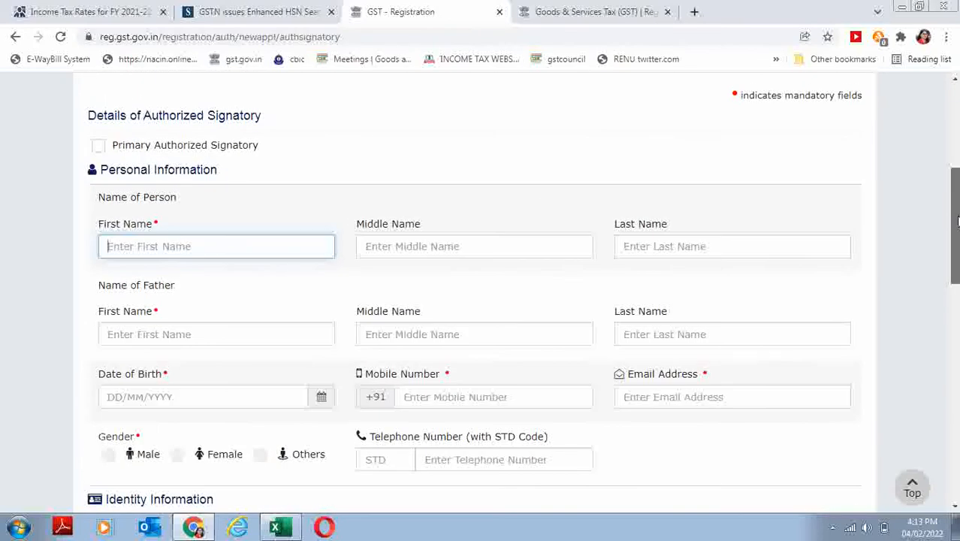
left_click(99, 148)
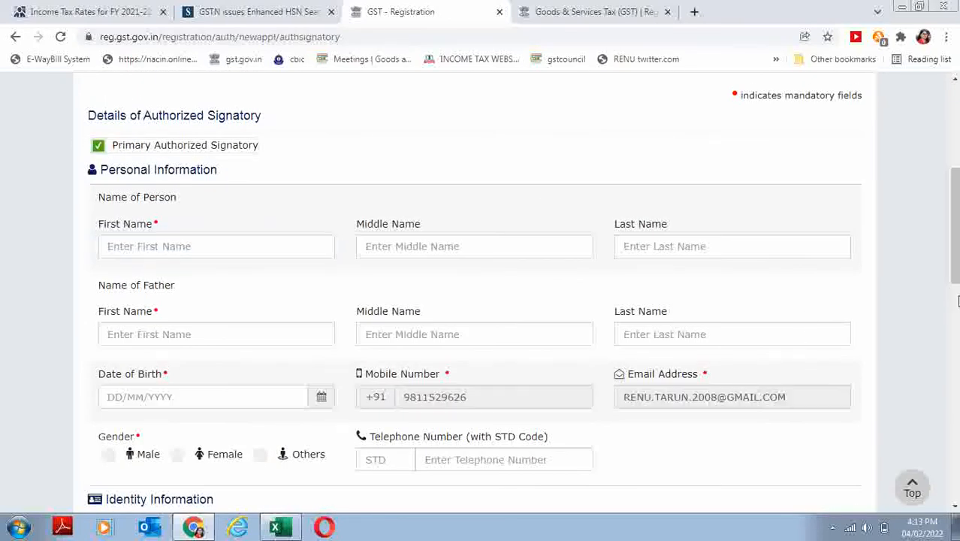
left_click_drag(957, 269, 957, 485)
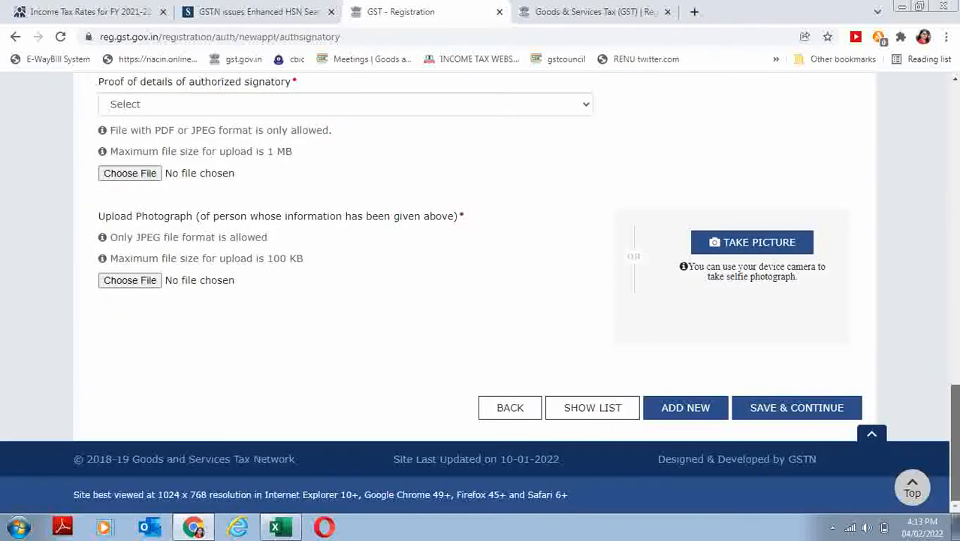
left_click(511, 417)
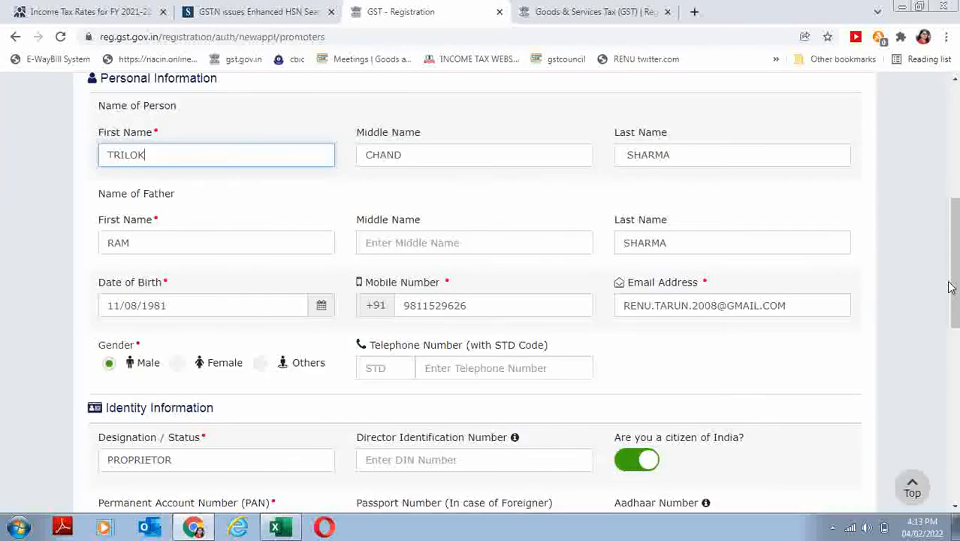
- Set Also Authorized Signatory to Yes and save the promoter details
left_click_drag(951, 287, 955, 421)
left_click(956, 425)
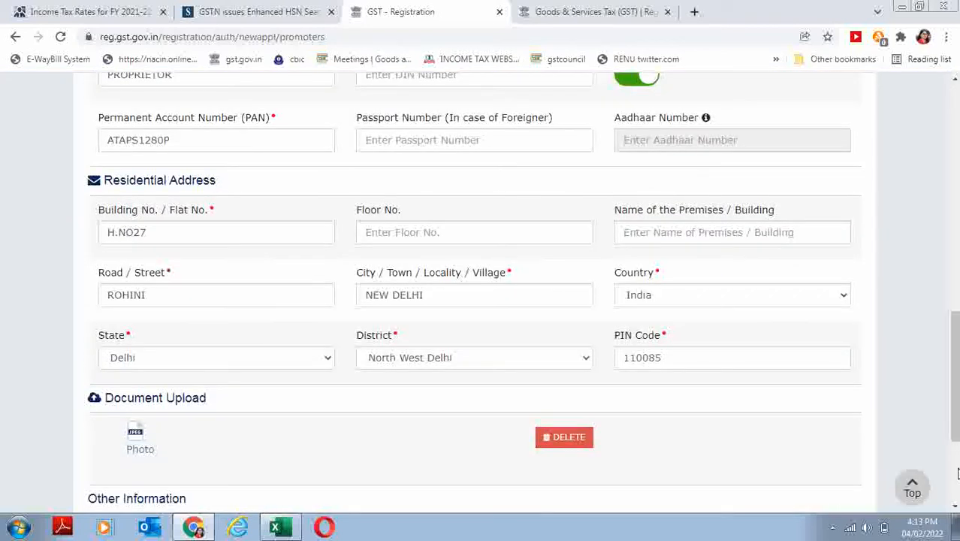
left_click(957, 474)
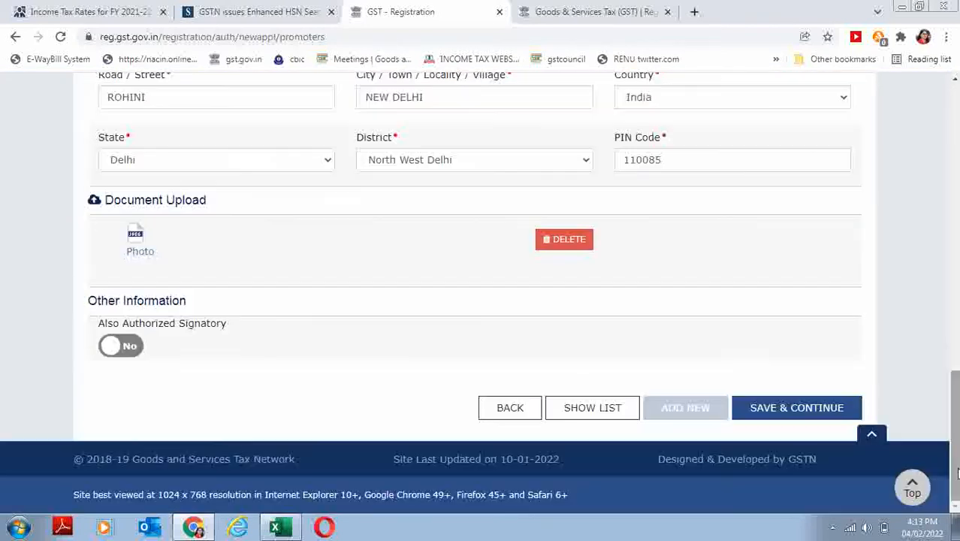
left_click(141, 348)
left_click(795, 409)
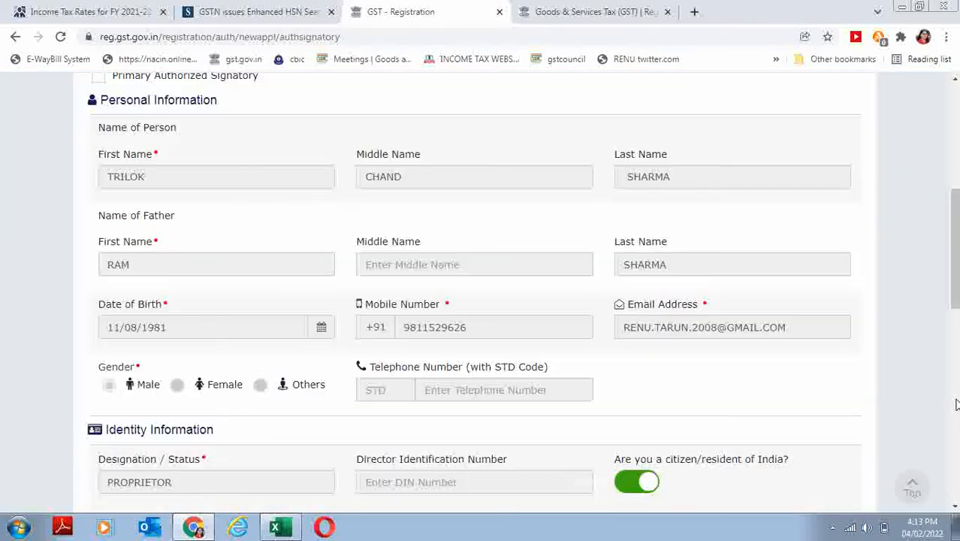
- Save the proprietor as primary authorized signatory and continue without an authorized representative
left_click(957, 406)
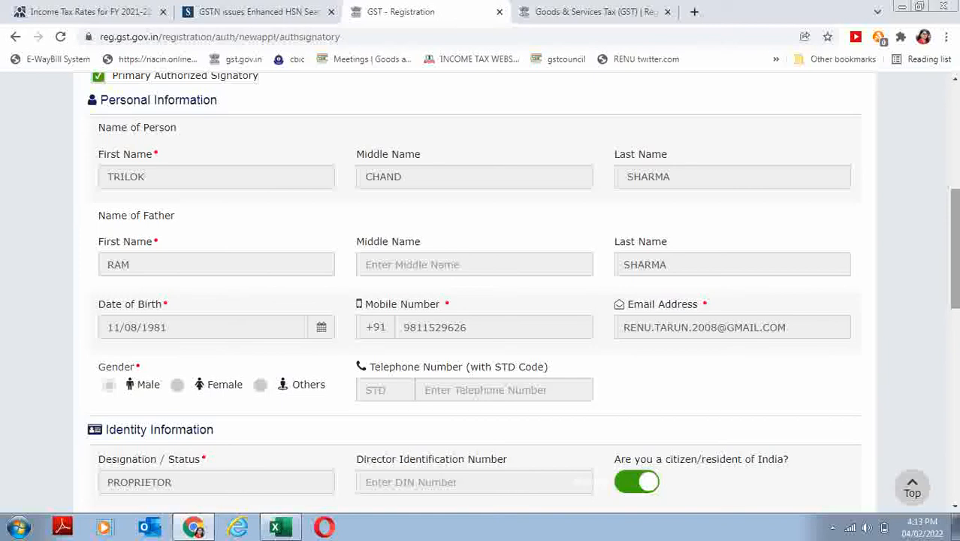
scroll(953, 301, "down", 1)
left_click(955, 409)
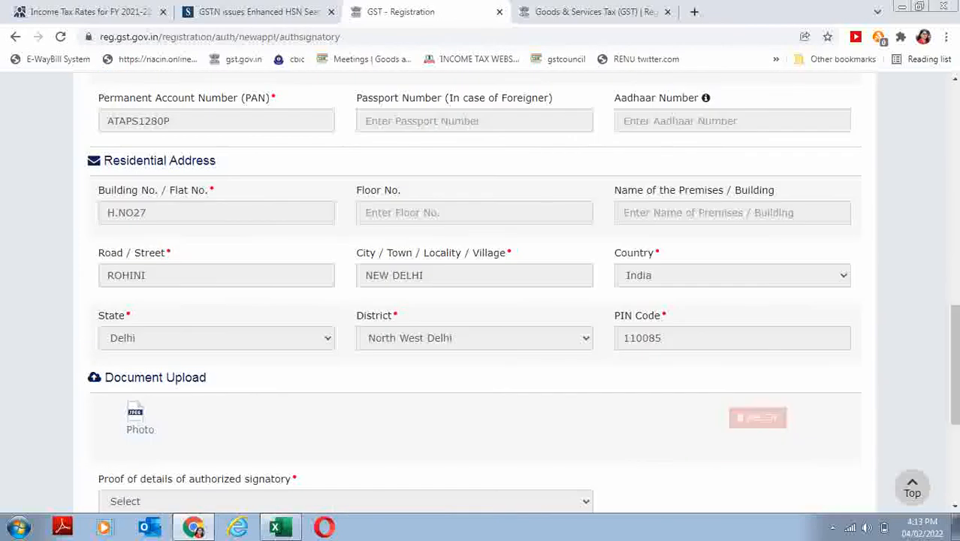
left_click(956, 502)
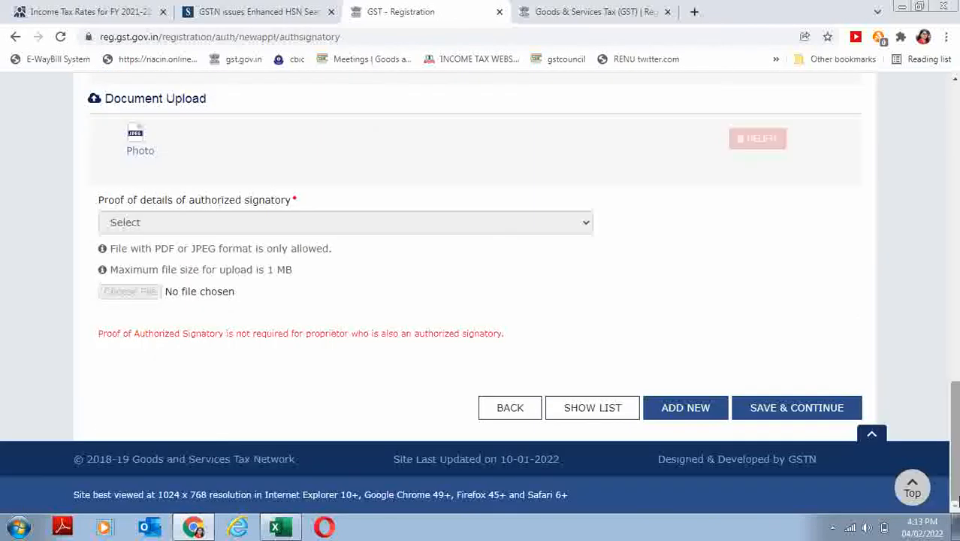
left_click(799, 419)
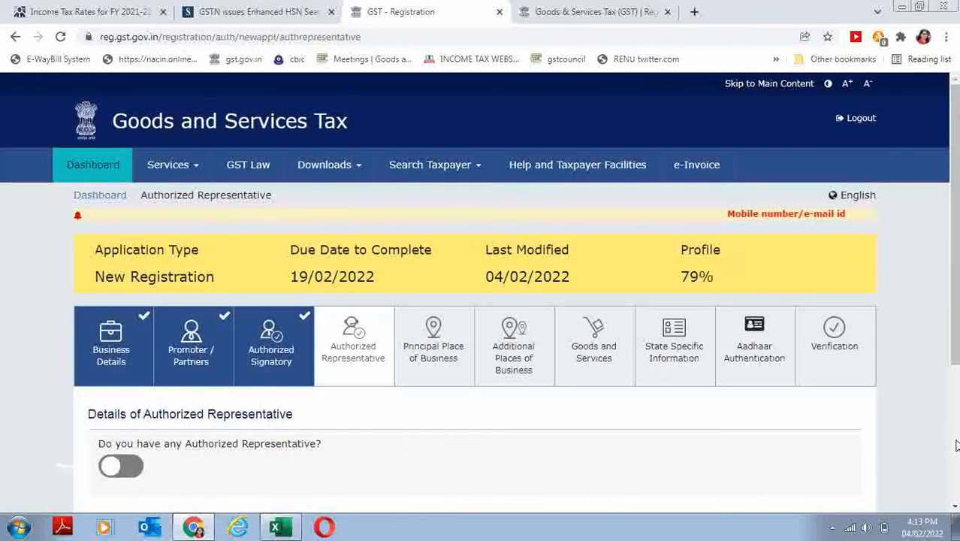
left_click(956, 445)
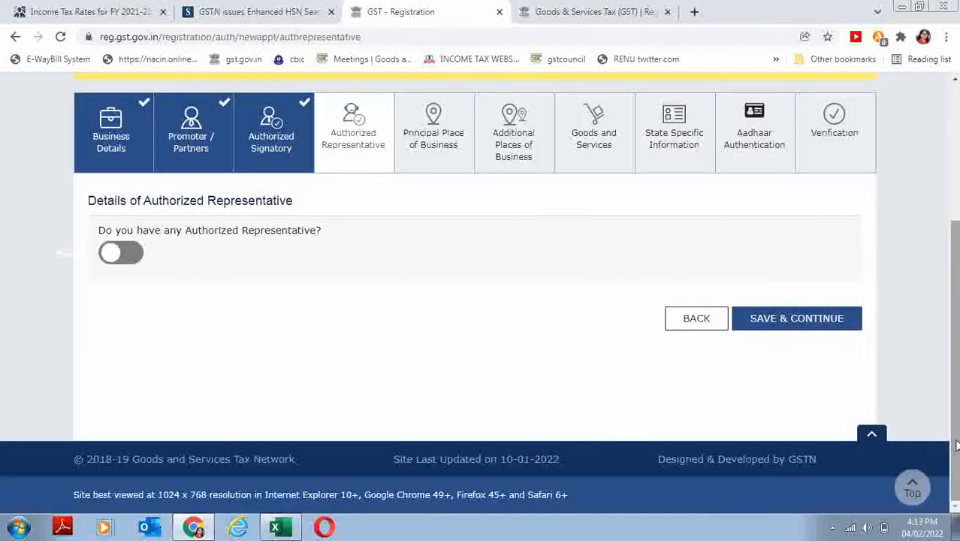
left_click(768, 328)
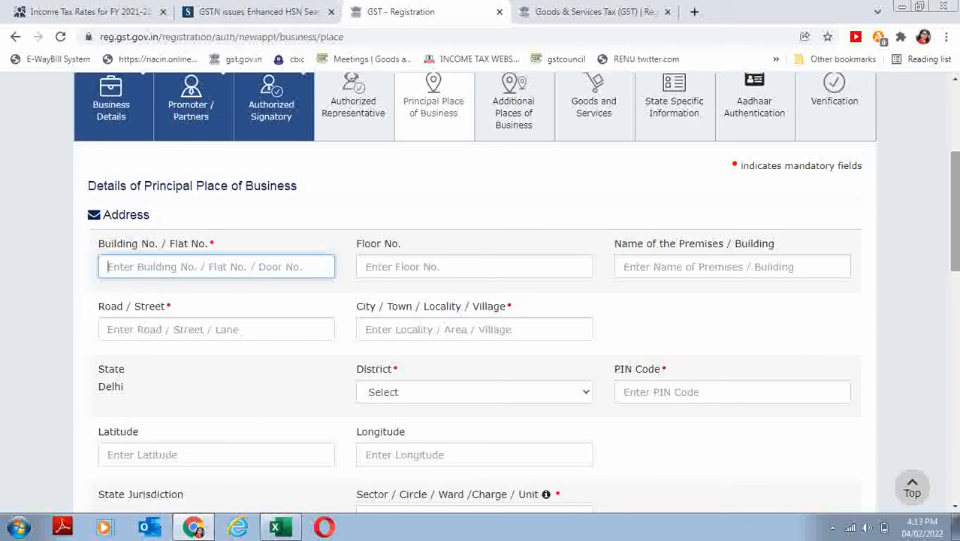
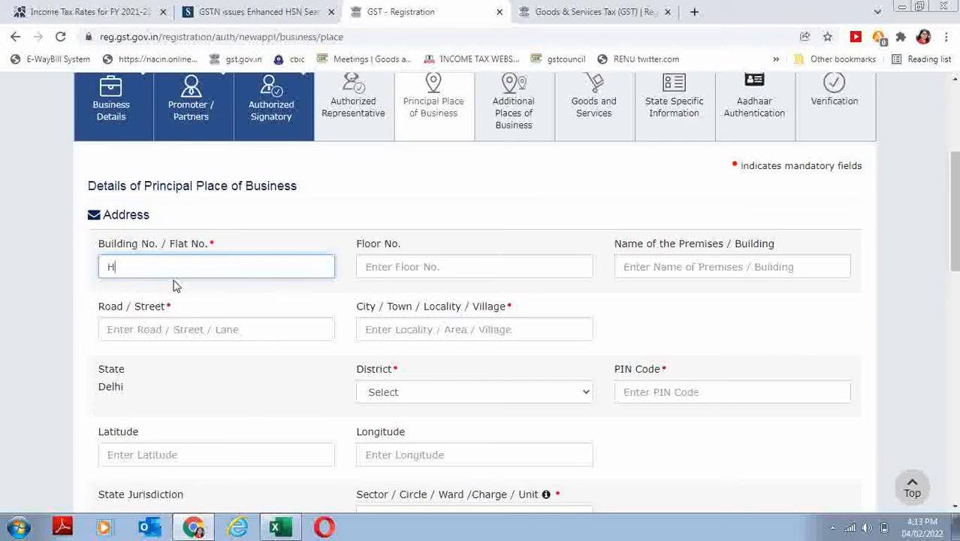
- Enter the business premises' building number, floor, street and city, correcting the city typo
key("Tab")
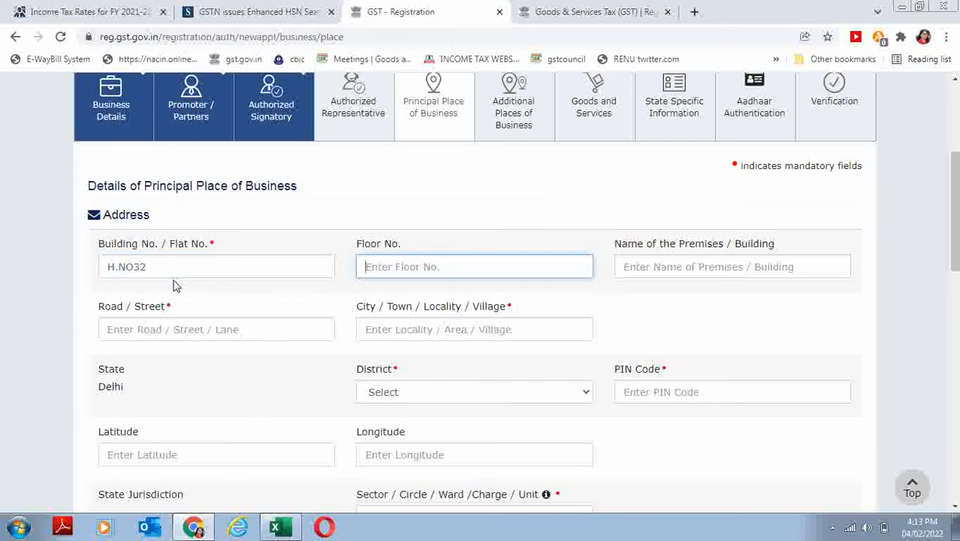
type("SF")
key("Tab")
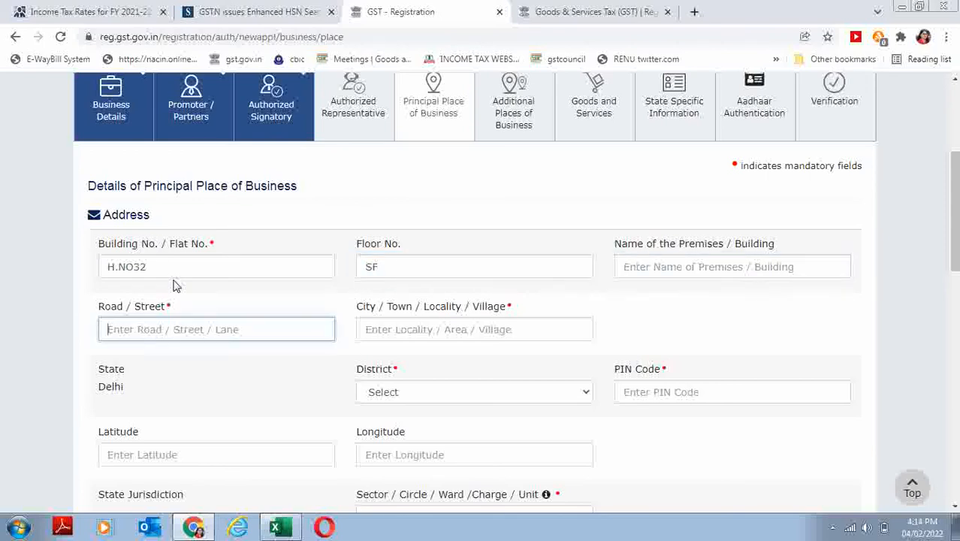
type("ROHINI")
key("Tab")
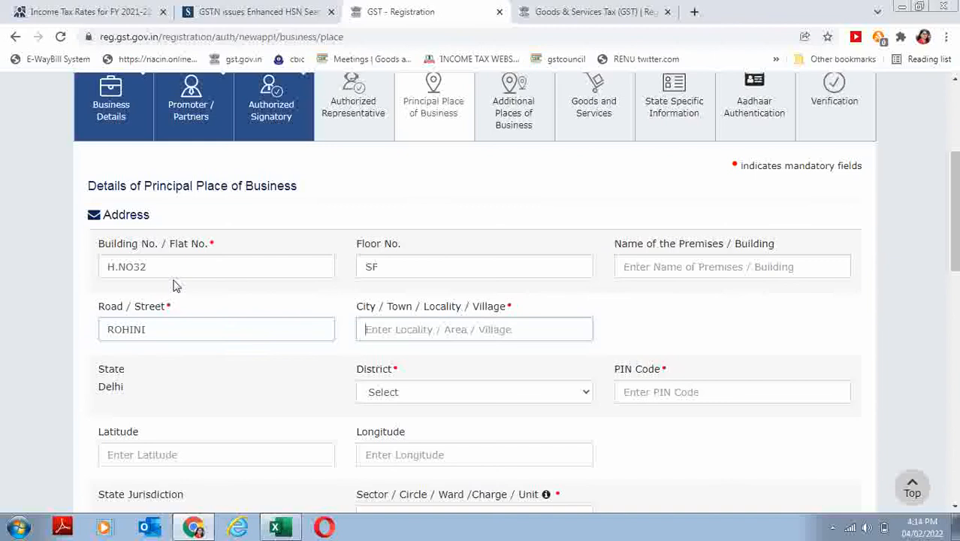
type("NEW DELHUI")
key("Tab")
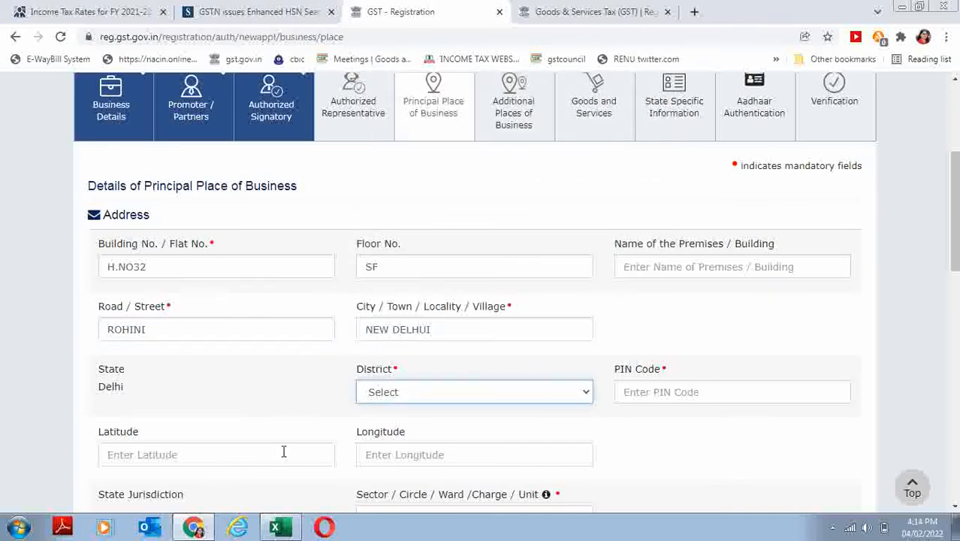
left_click(443, 326)
key("BackSpace")
key("BackSpace")
key("BackSpace")
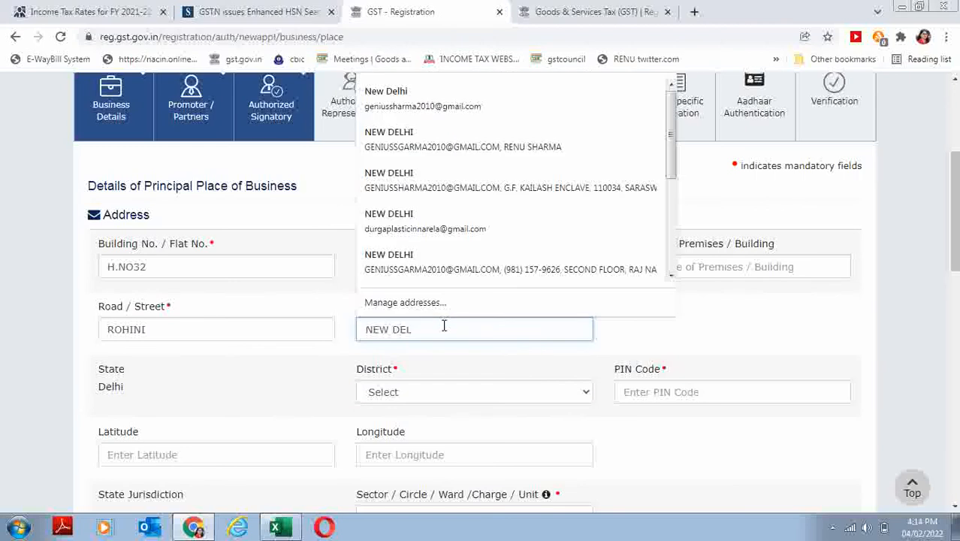
type("HI")
- Choose district North West Delhi and fill in the PIN code
key("Tab")
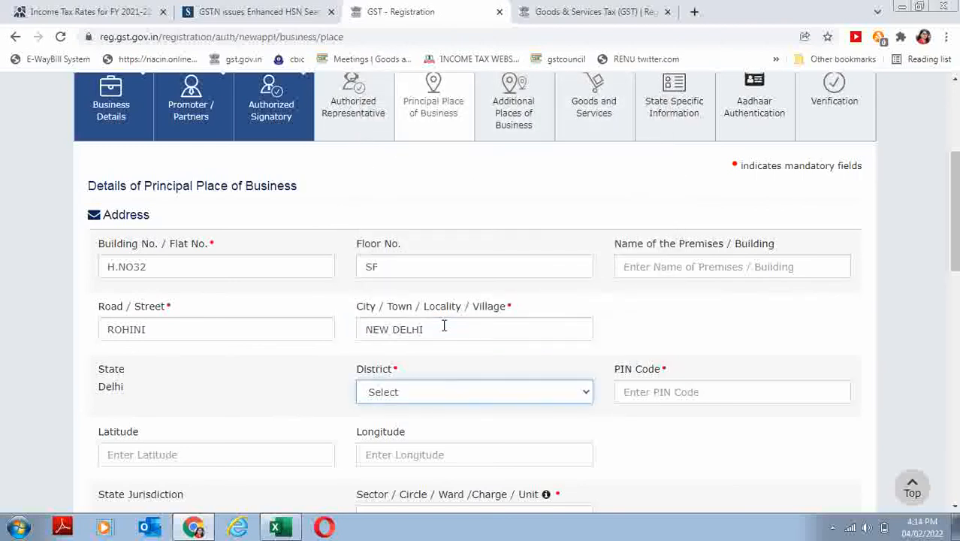
key("n")
key("n")
key("n")
key("n")
key("Tab")
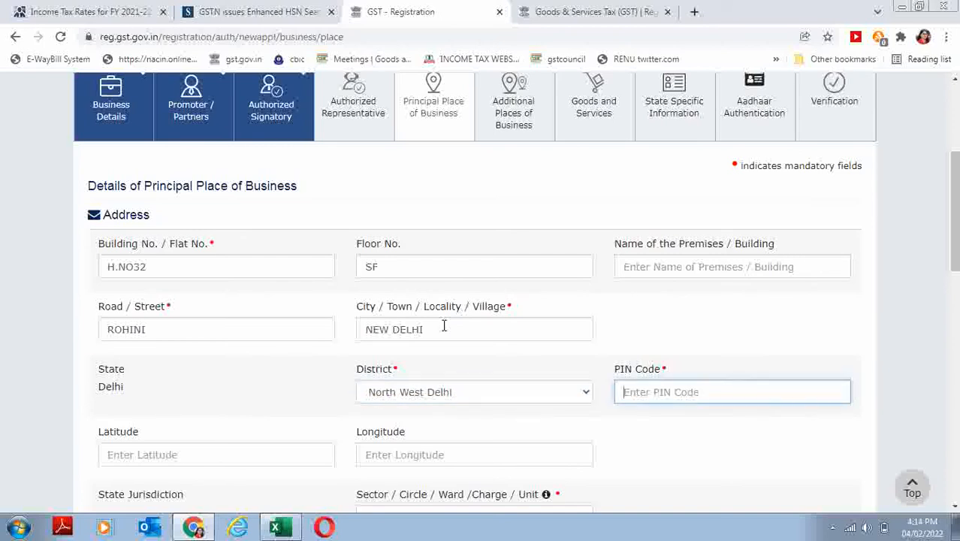
type("110085")
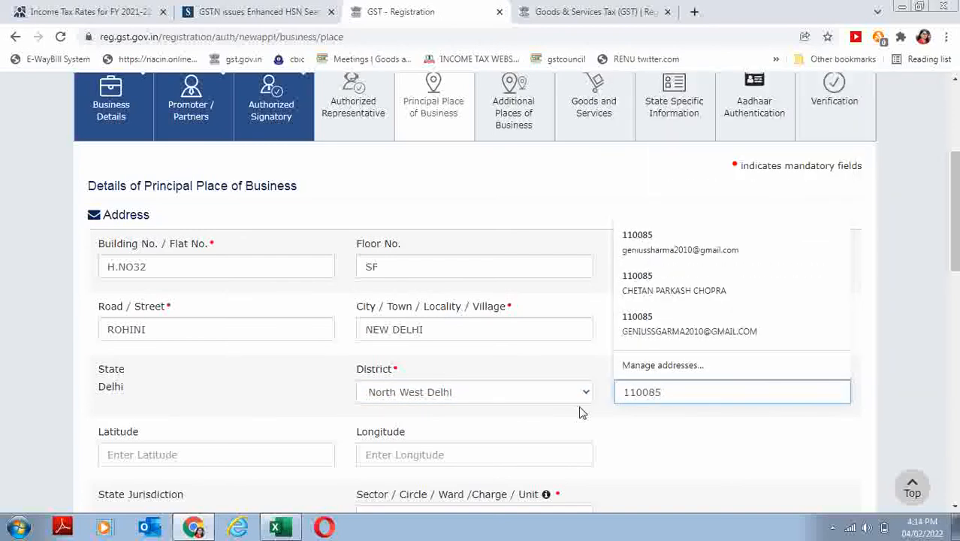
- Set jurisdiction to Ward 63, Commissionerate DELHI WEST, Division ROHINI and RANGE - 110
left_click(955, 415)
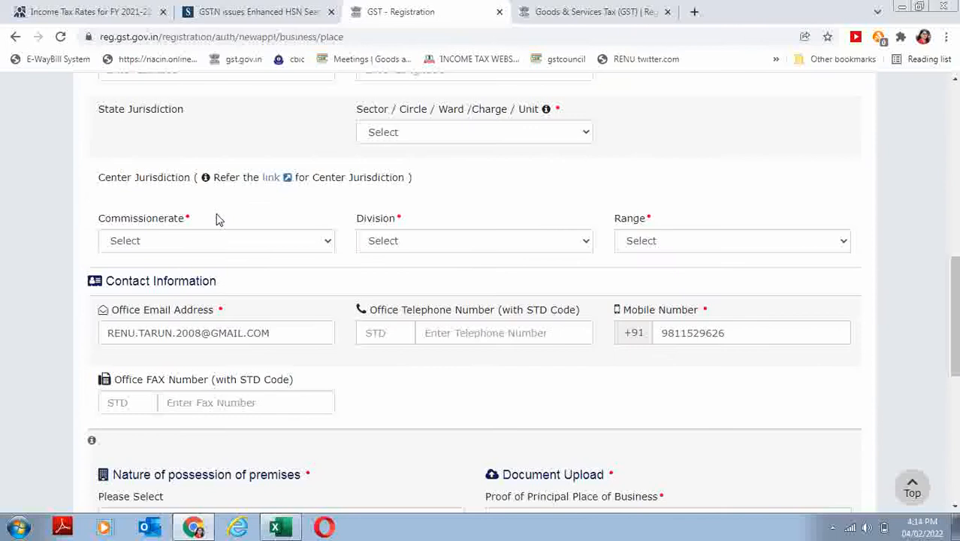
left_click(427, 135)
left_click(415, 161)
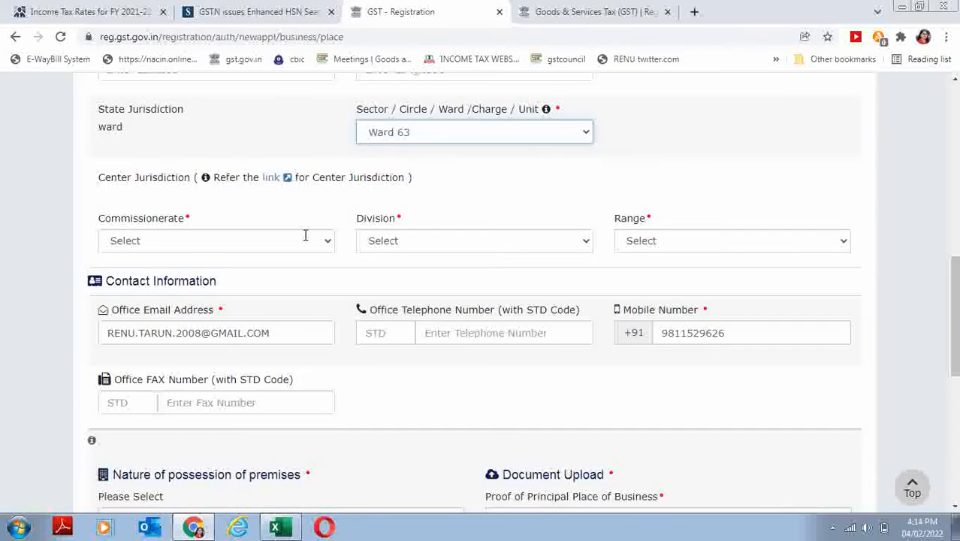
left_click(252, 245)
left_click(172, 273)
left_click(402, 241)
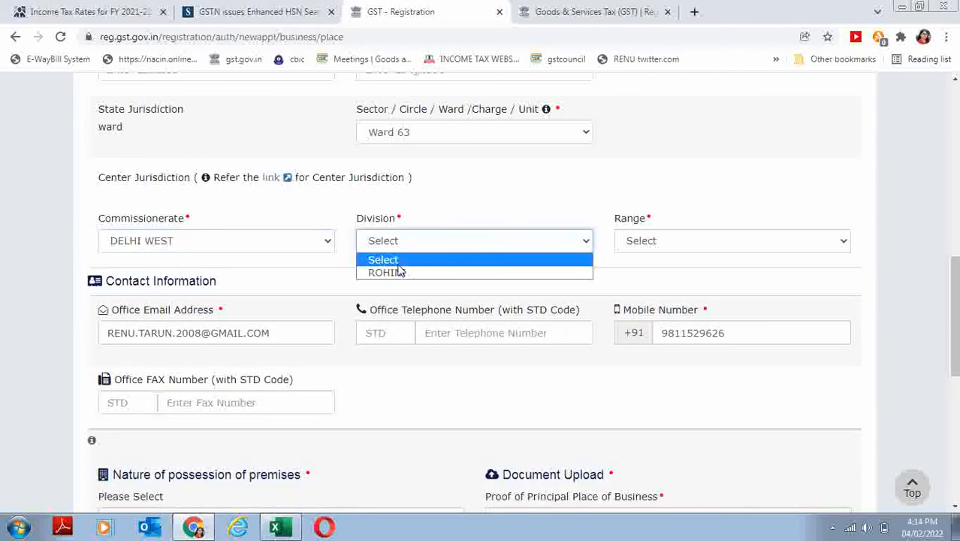
left_click(398, 272)
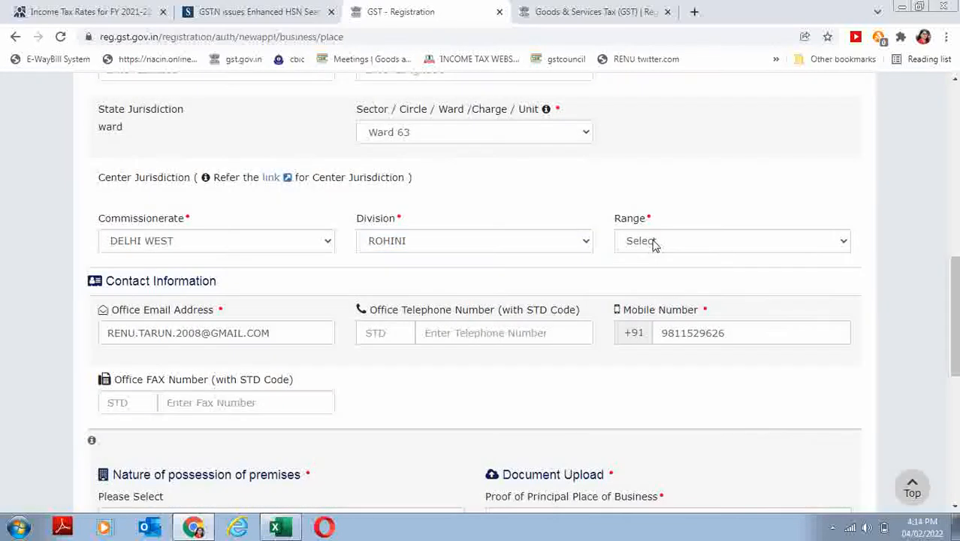
left_click(652, 240)
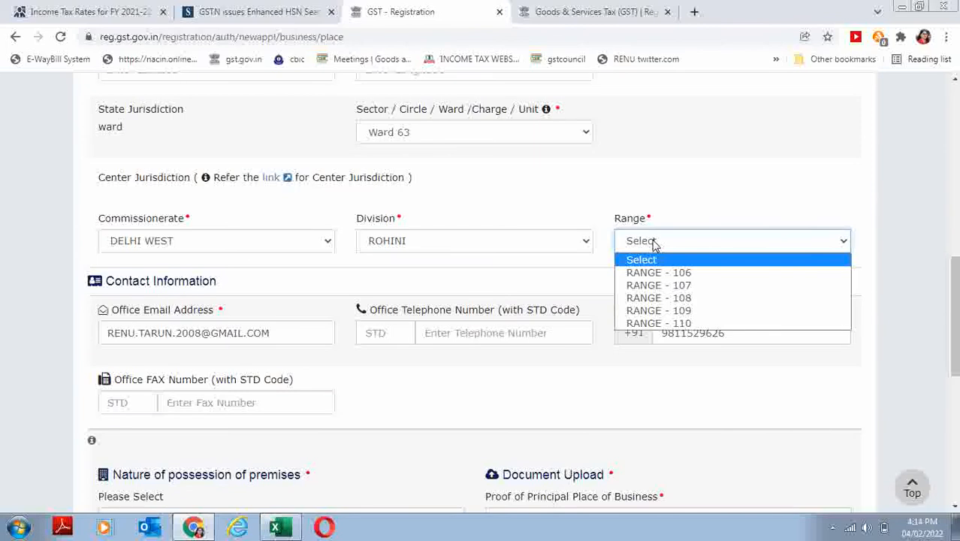
left_click(673, 323)
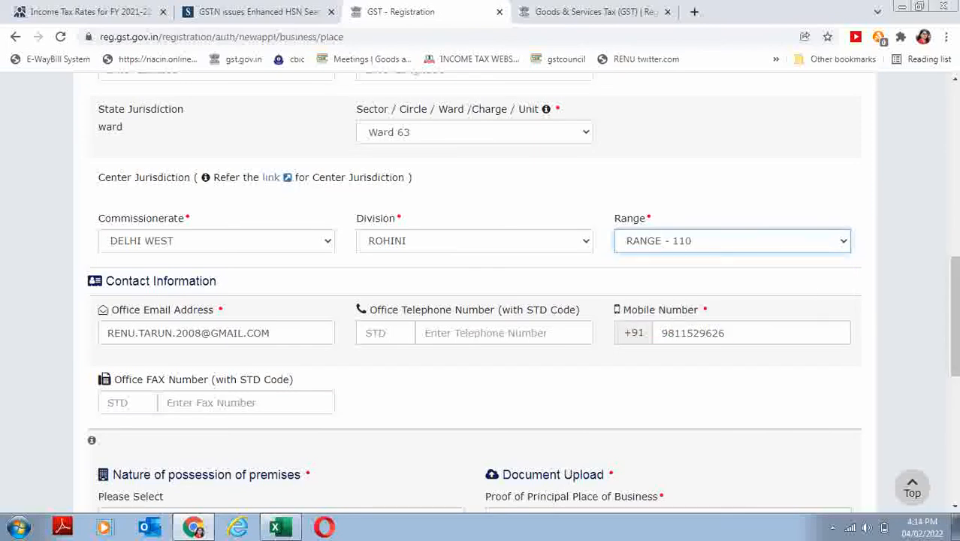
scroll(423, 145, "down", 5)
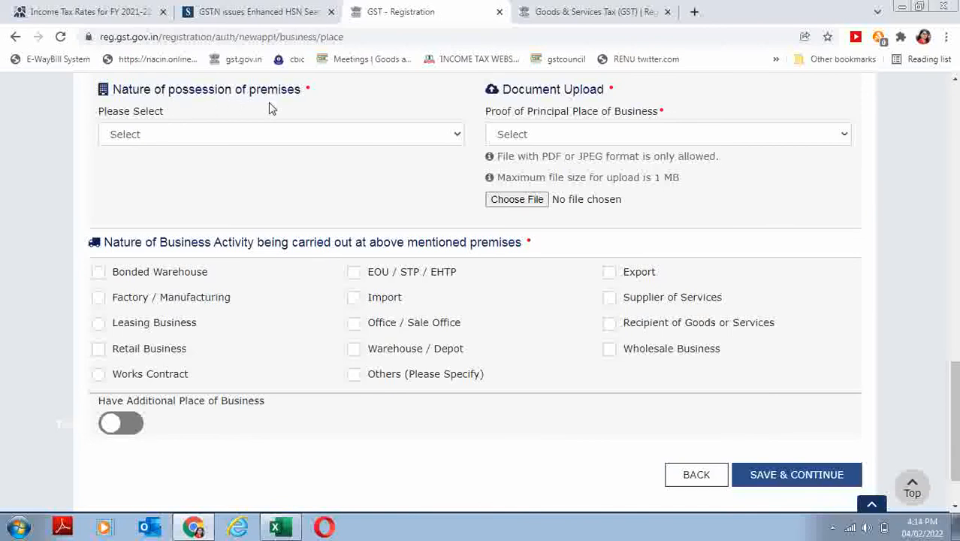
- Mark the premises as Rented, choose Rent / Lease agreement as proof, and start its upload
left_click(272, 136)
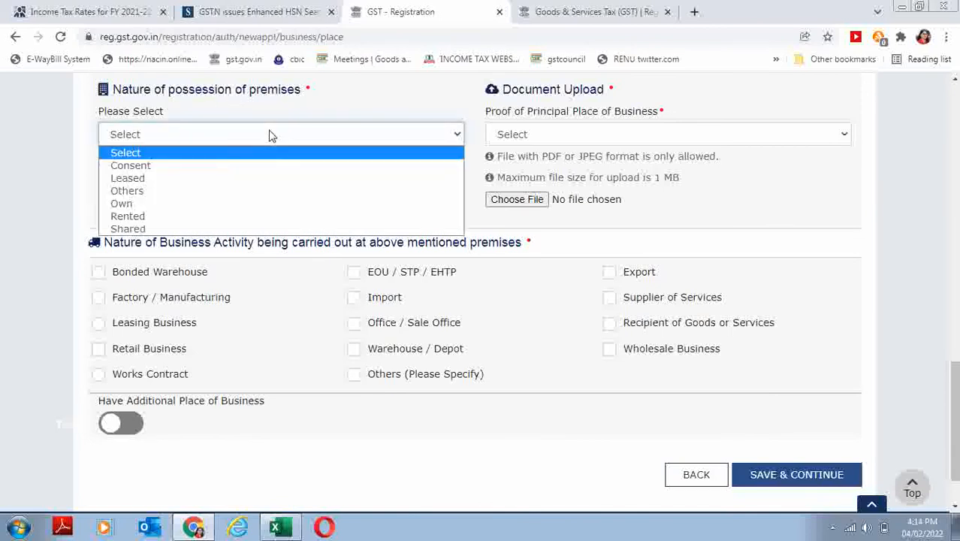
left_click(154, 217)
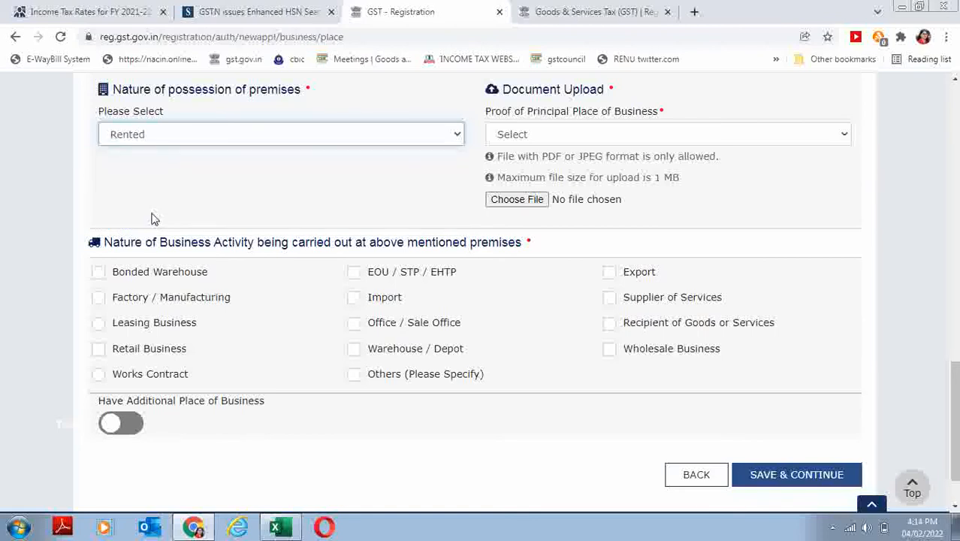
left_click(639, 137)
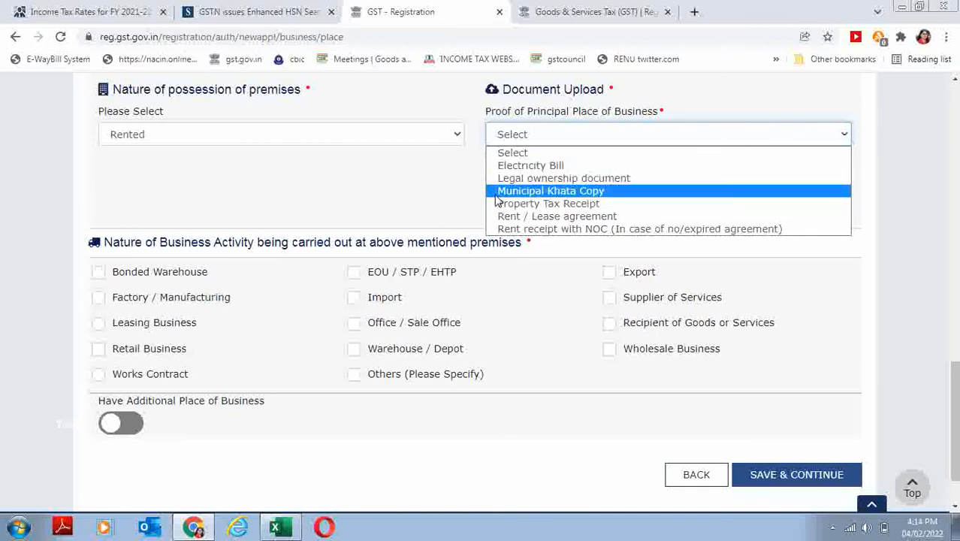
left_click(552, 217)
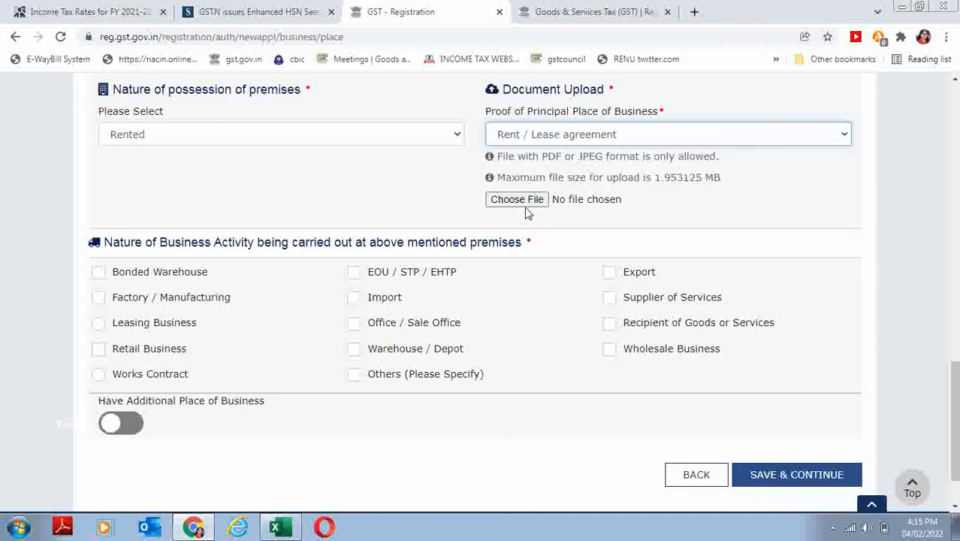
left_click(517, 199)
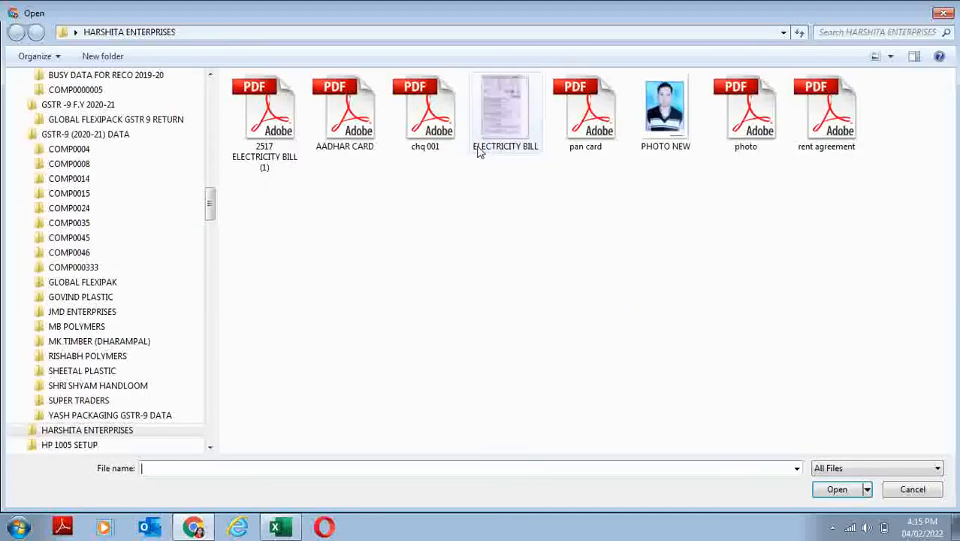
- Upload the rent agreement file, then add Electricity Bill as proof and upload the ELECTRICITY BILL file
left_click(822, 113)
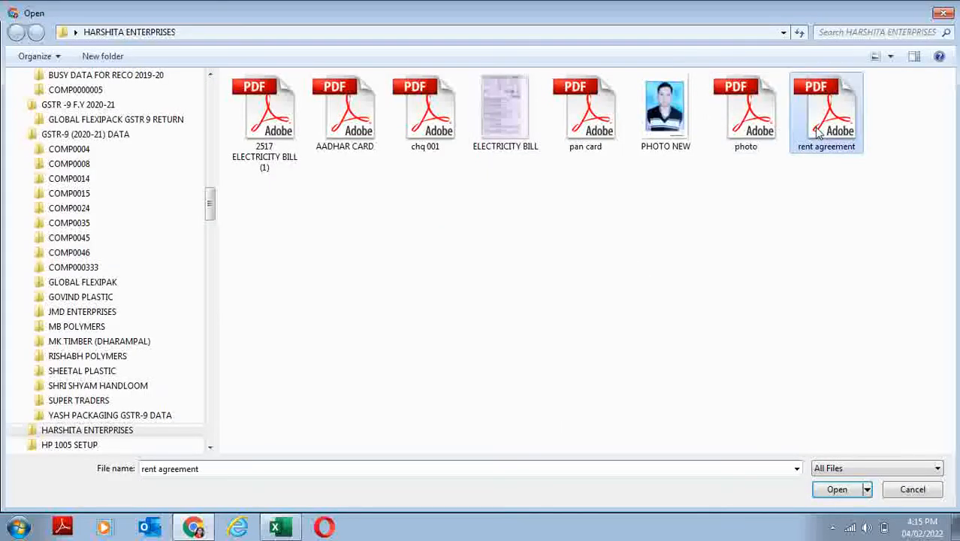
left_click(837, 489)
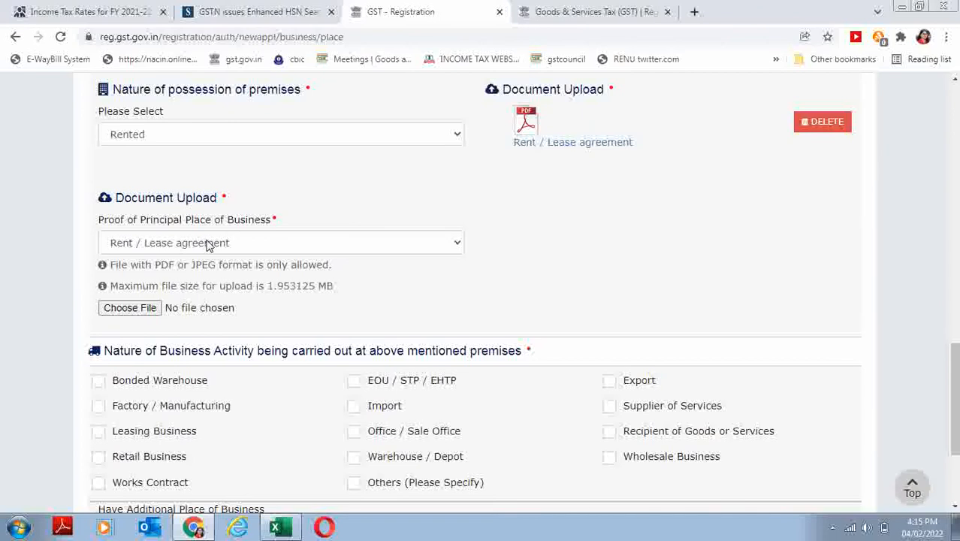
left_click(209, 243)
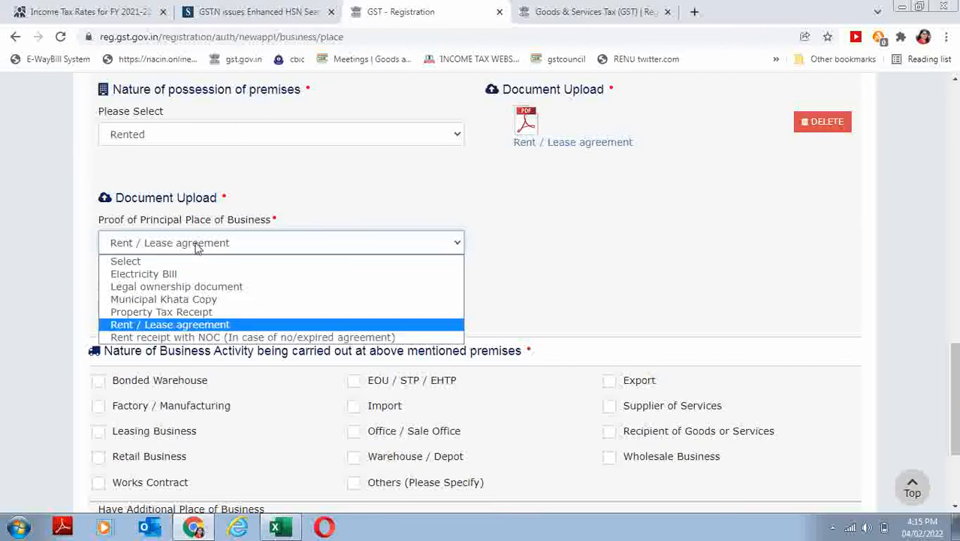
left_click(141, 273)
left_click(135, 308)
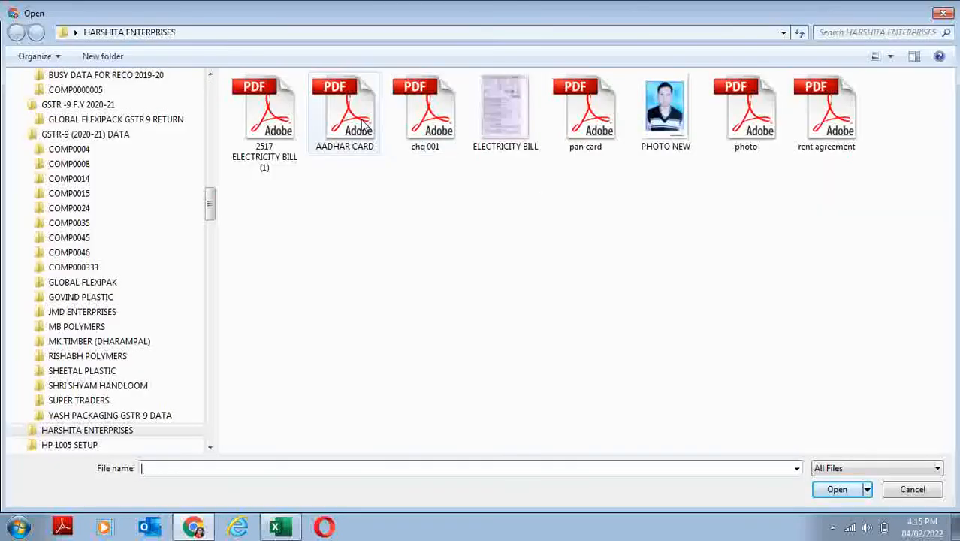
left_click(505, 126)
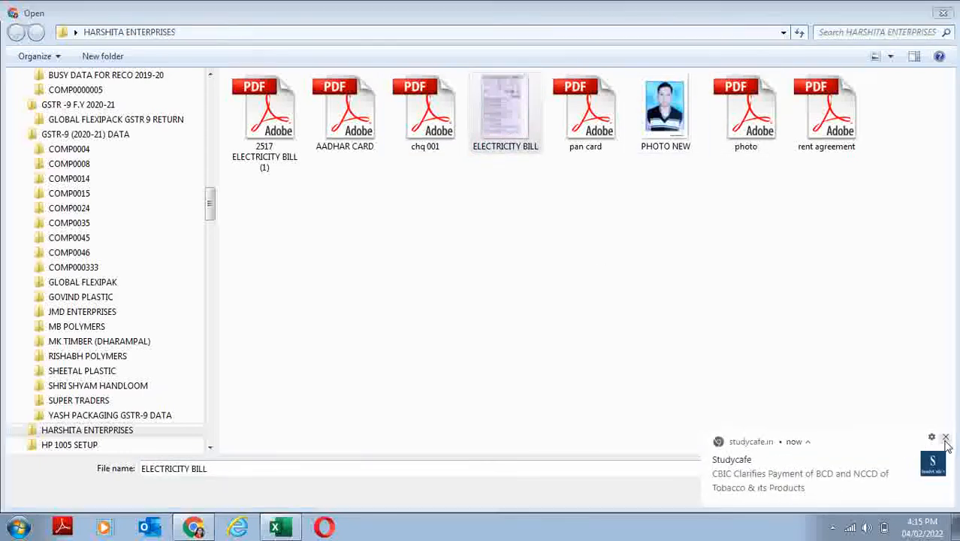
left_click(946, 438)
left_click(840, 491)
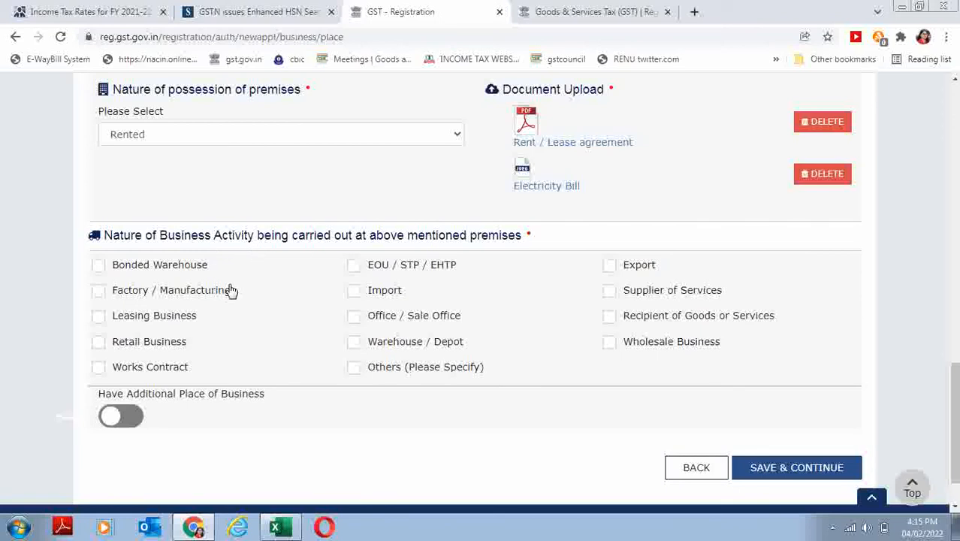
- Add Factory / Manufacturing as business activity, save the principal place, and skip additional places
left_click(98, 291)
left_click(782, 467)
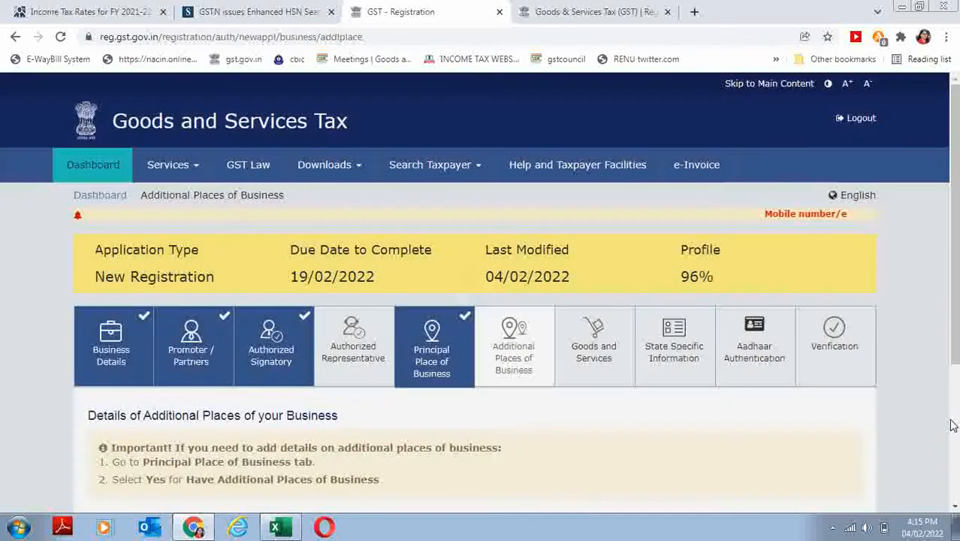
scroll(951, 303, "down", 3)
left_click(786, 331)
scroll(954, 143, "down", 3)
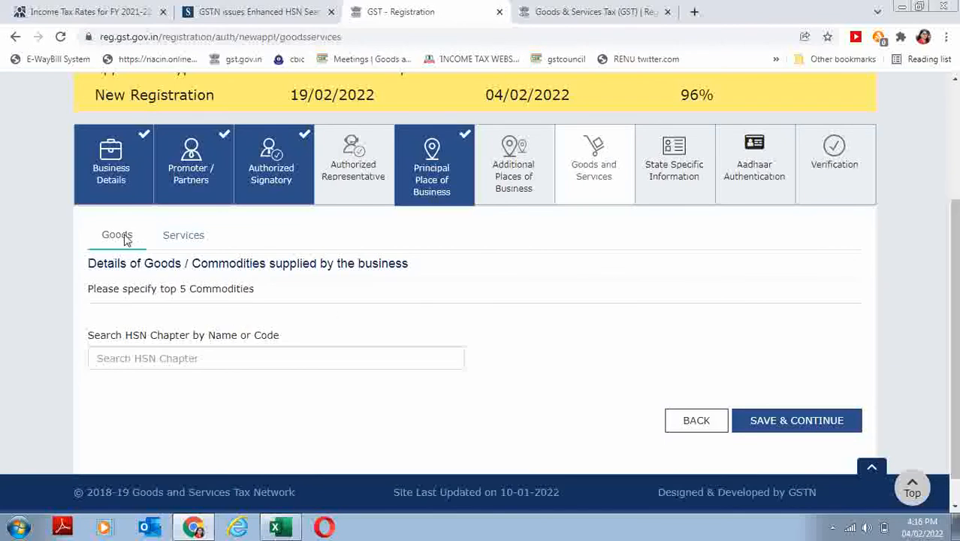
- Add service code 99 All Services, save Goods and Services, and continue past State Specific Information
left_click(198, 241)
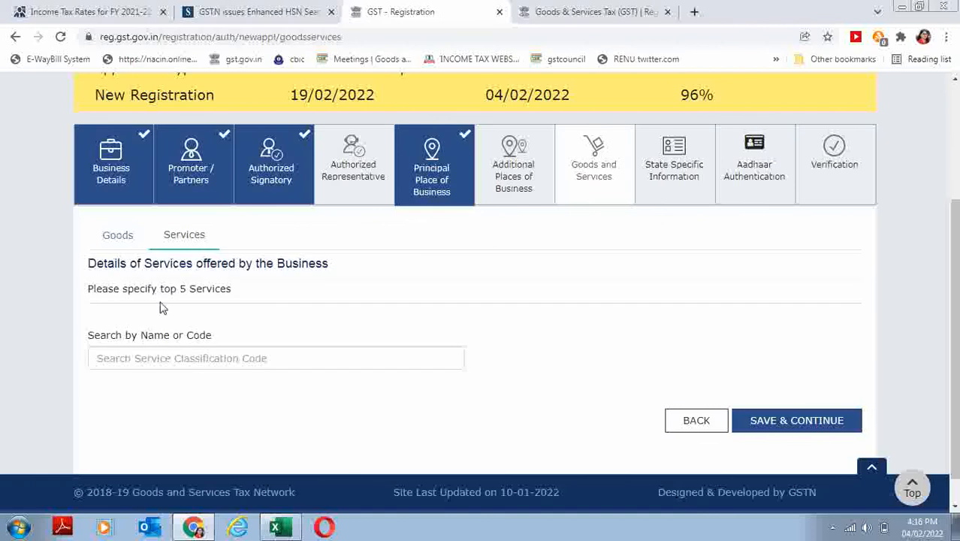
left_click(129, 353)
type("99")
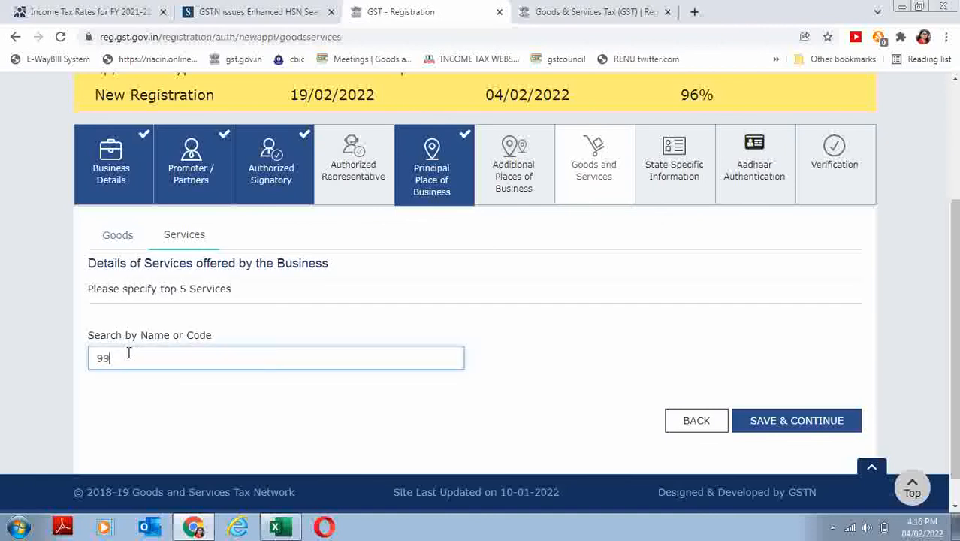
left_click(133, 380)
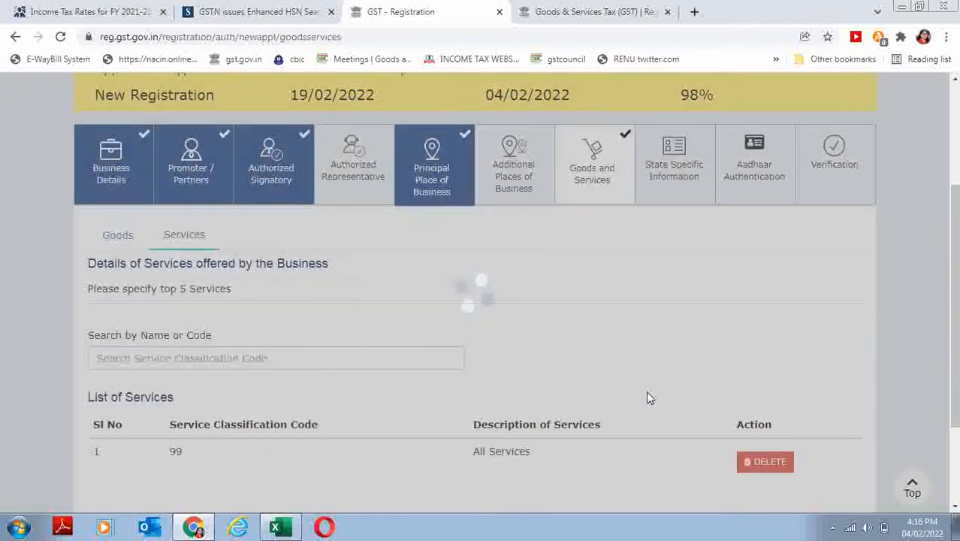
scroll(915, 392, "down", 2)
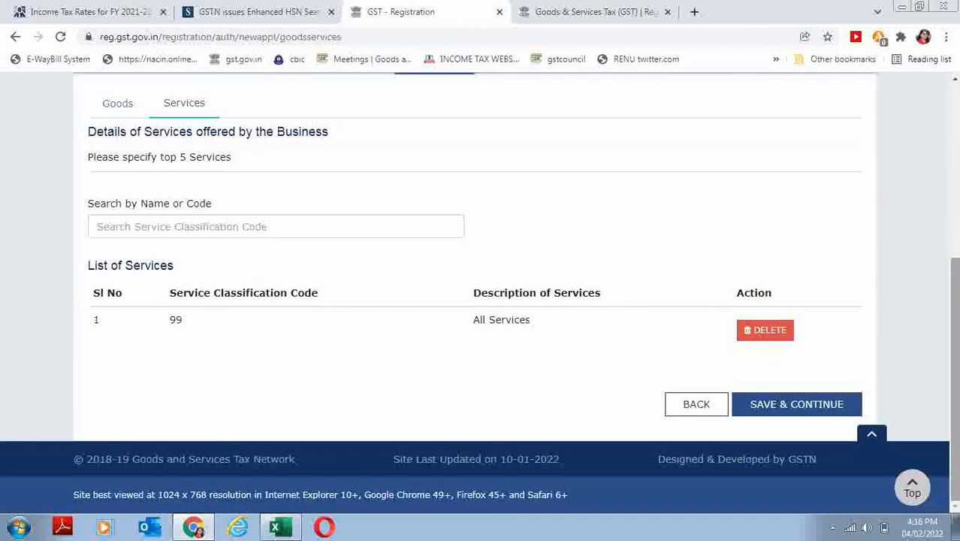
left_click(811, 412)
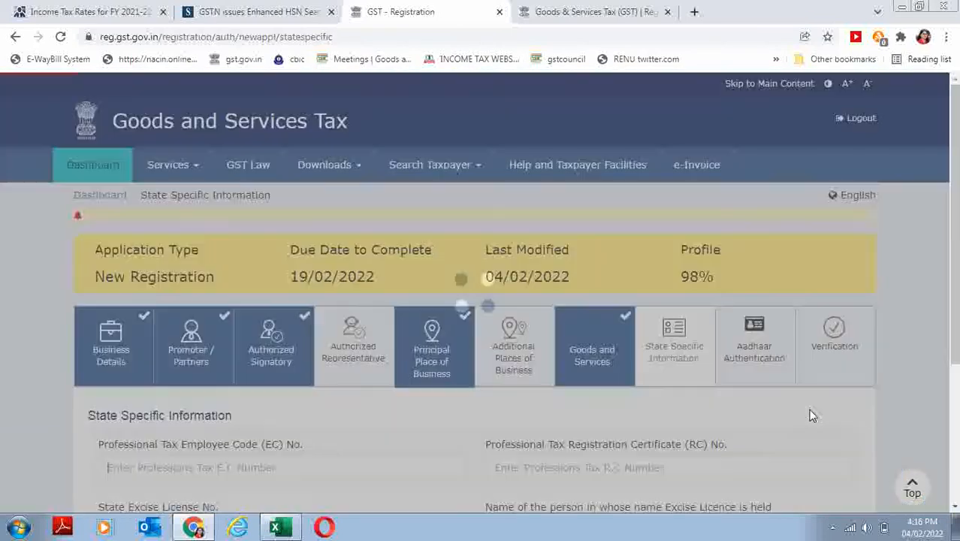
scroll(811, 416, "down", 3)
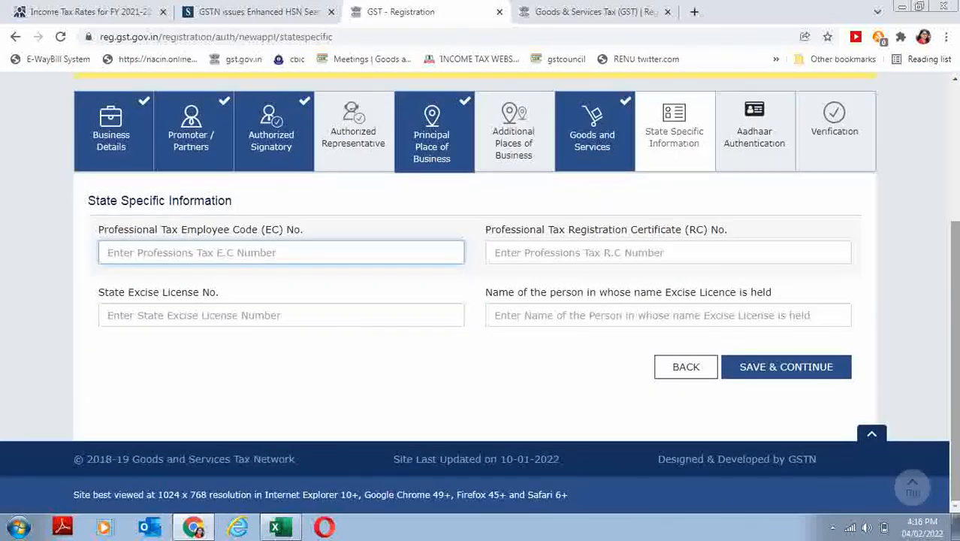
left_click(783, 371)
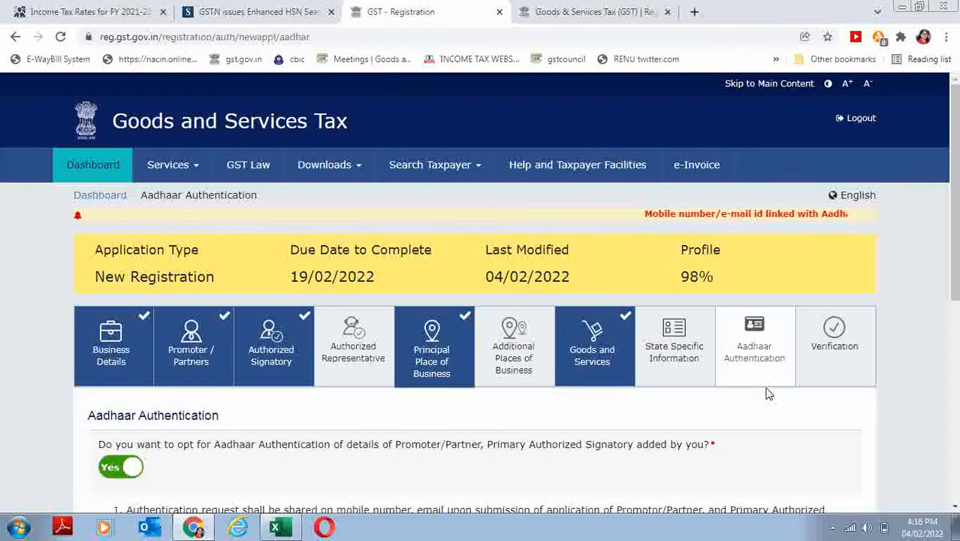
- Save Aadhaar Authentication as Yes and accept the warning to reach Verification
scroll(957, 419, "down", 5)
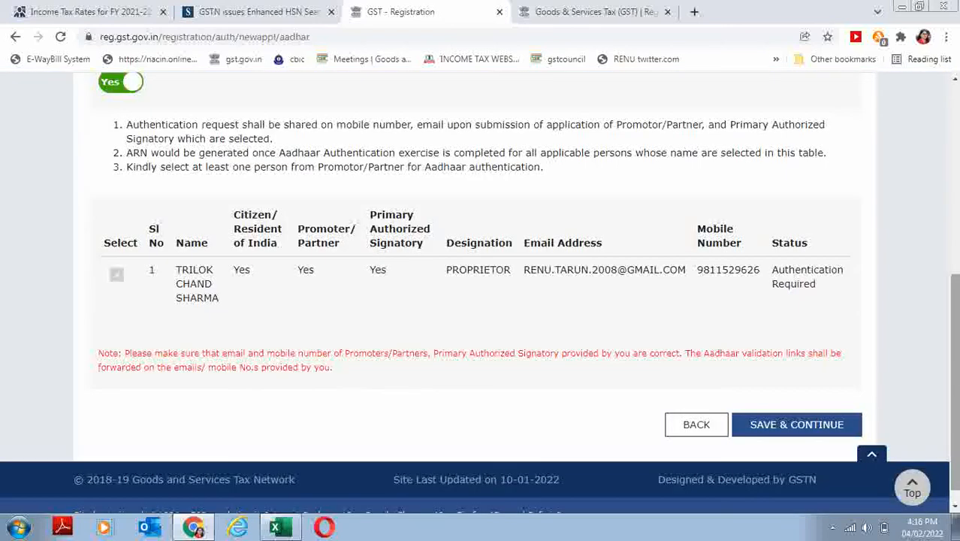
scroll(954, 300, "up", 1)
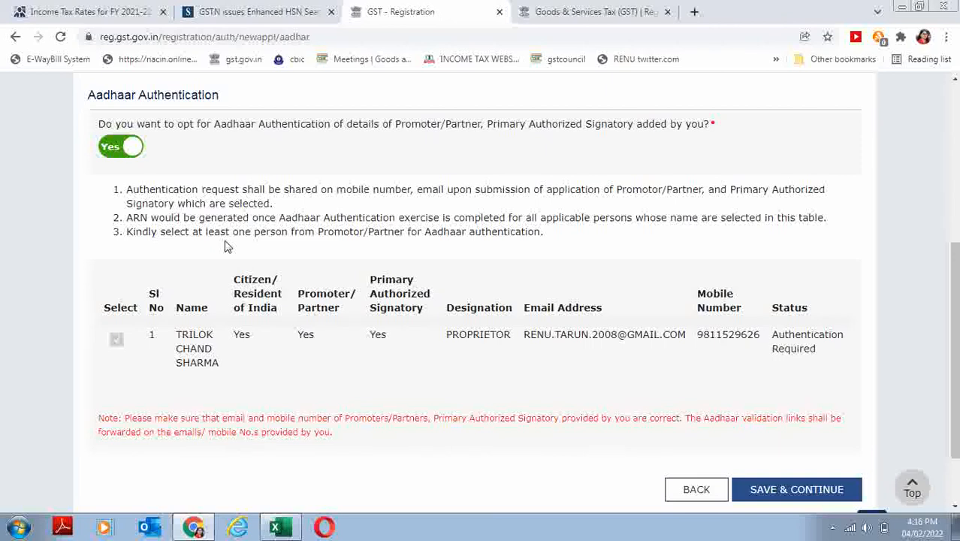
left_click(821, 496)
left_click(487, 325)
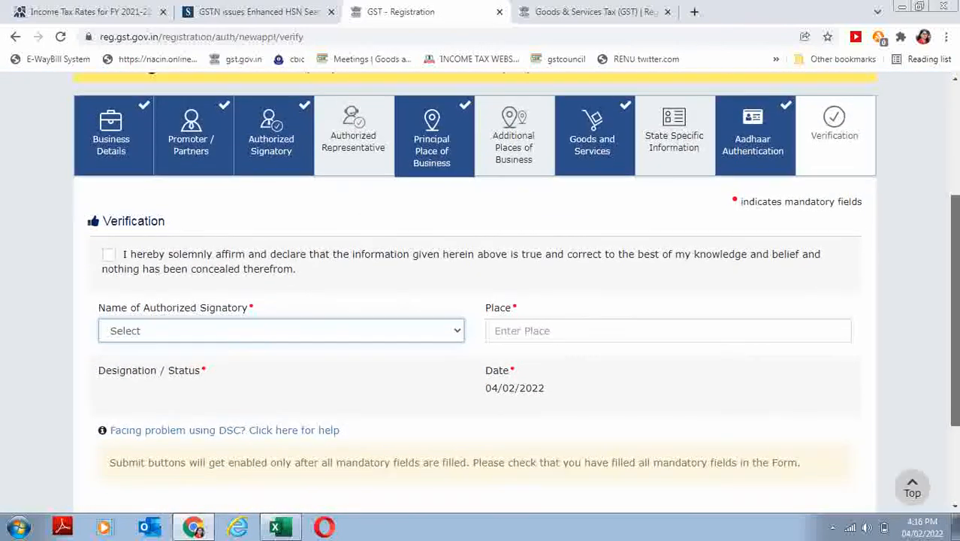
- Affirm the declaration, select the proprietor as authorized signatory, and enter Place NEW DELHI
left_click(109, 253)
left_click(160, 334)
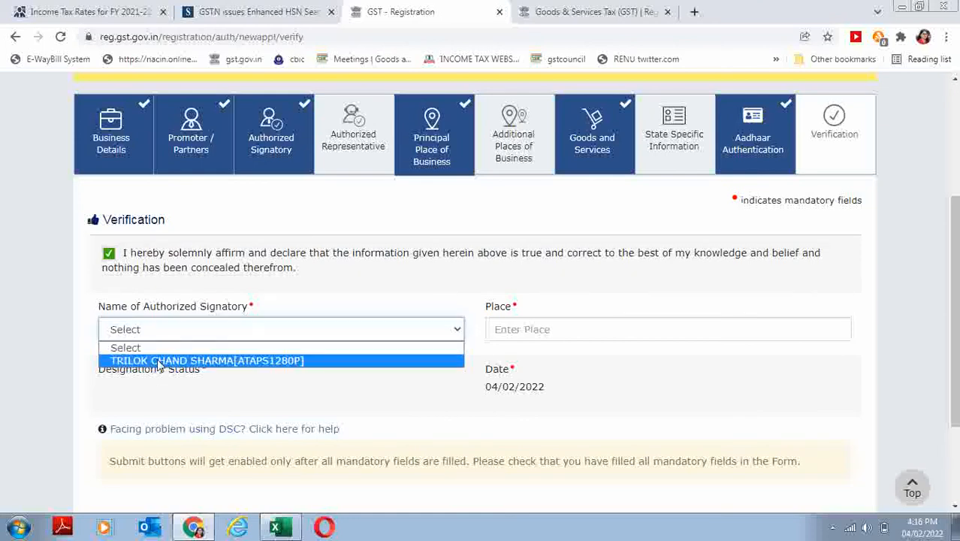
left_click(161, 359)
left_click(537, 328)
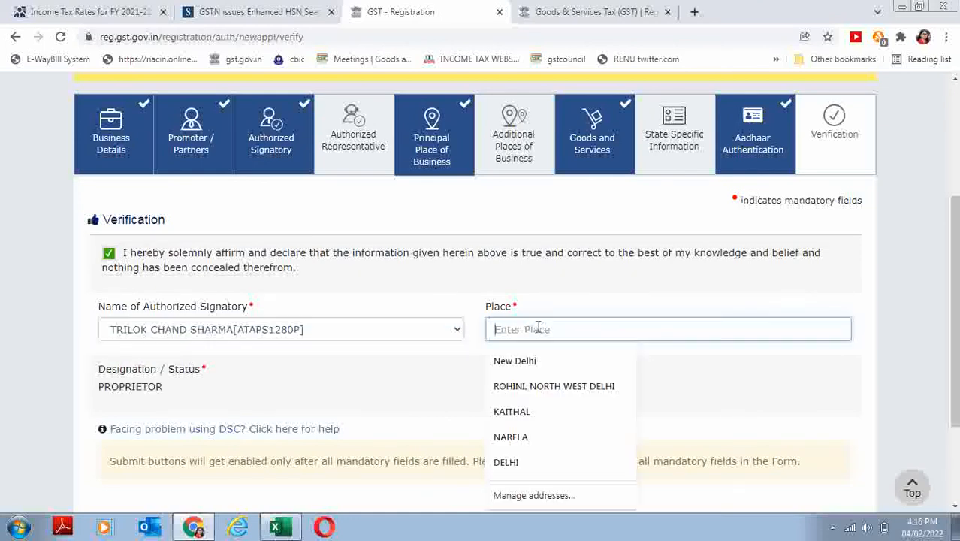
type("NEW DELHI")
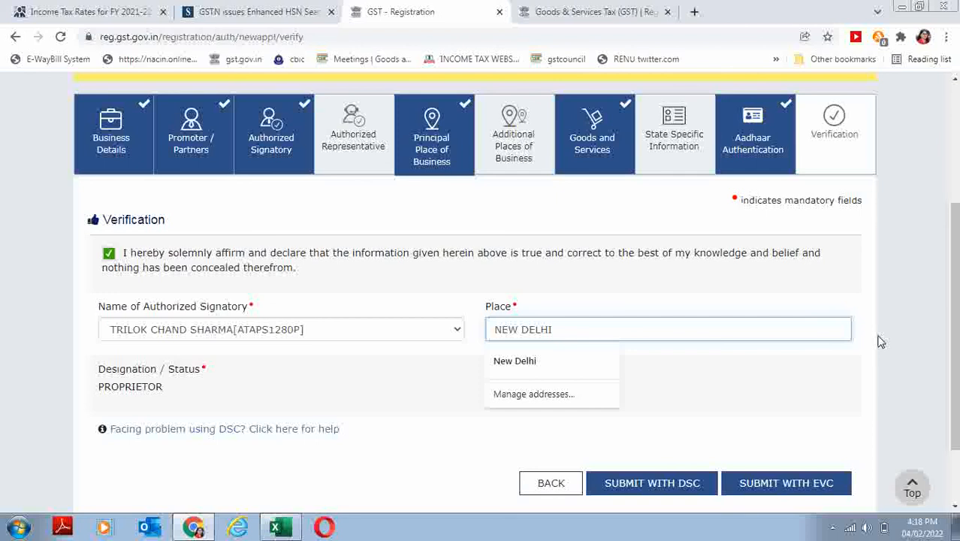
left_click(829, 535)
left_click(829, 535)
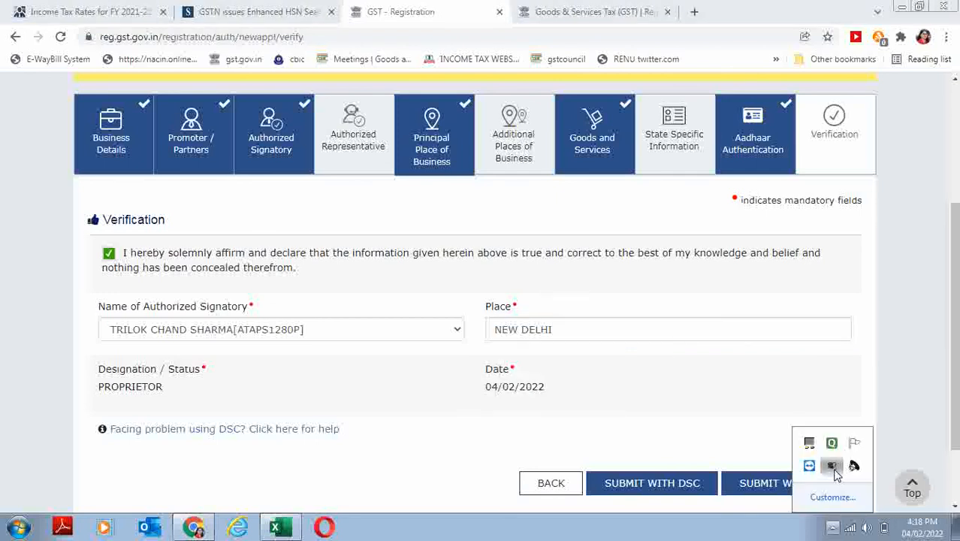